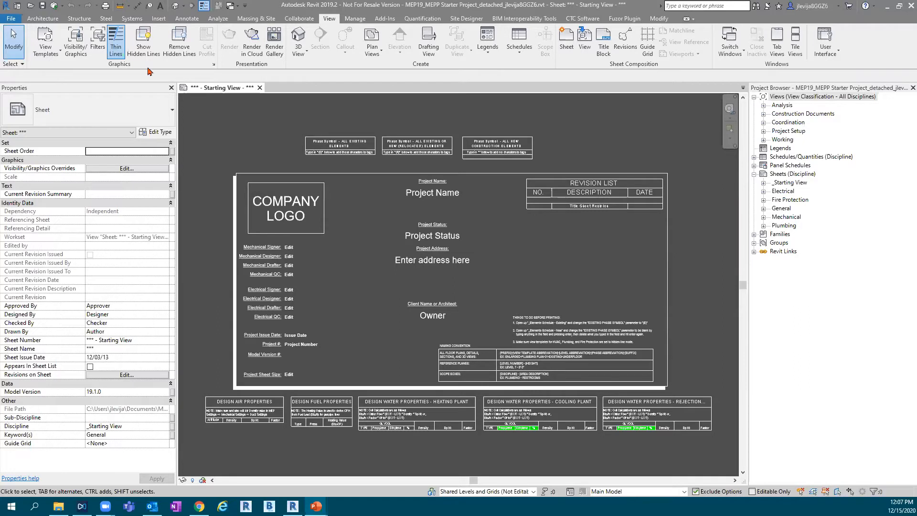
- Open the manager for the project's view templates
left_click(46, 53)
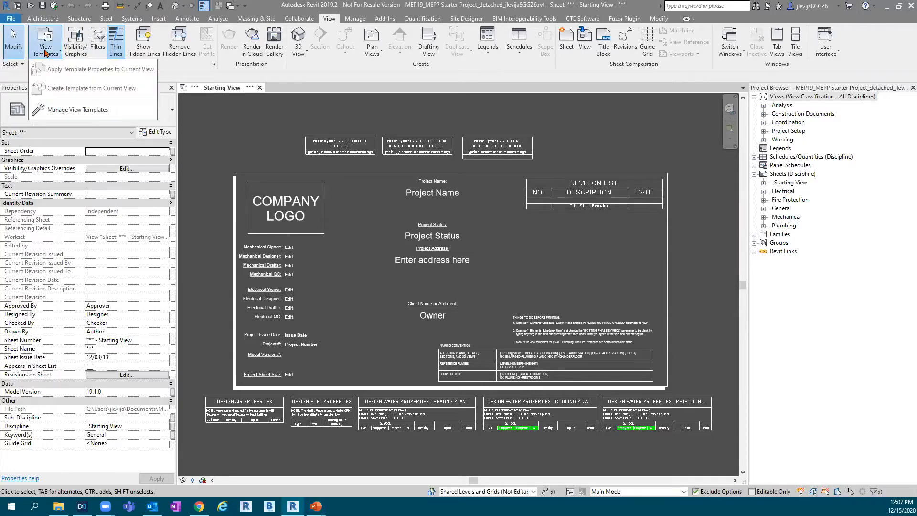
key("ctrl")
left_click(331, 22)
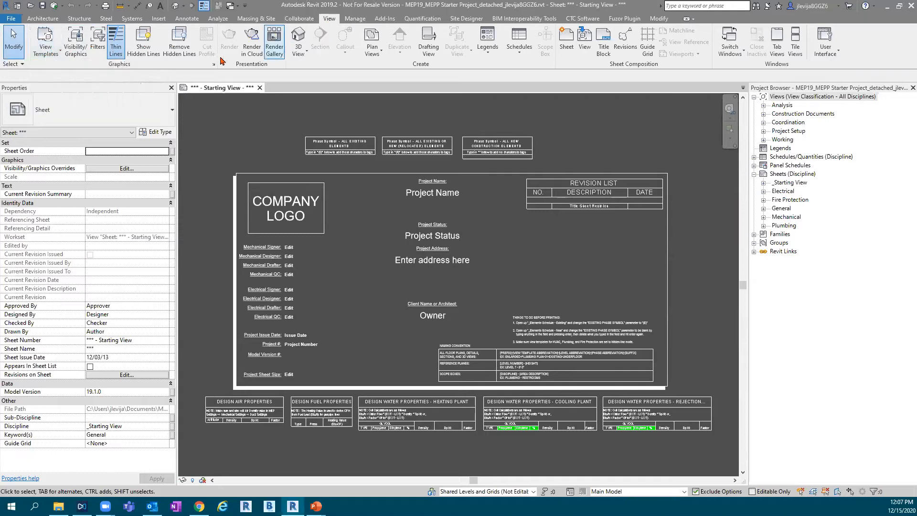
key("ctrl")
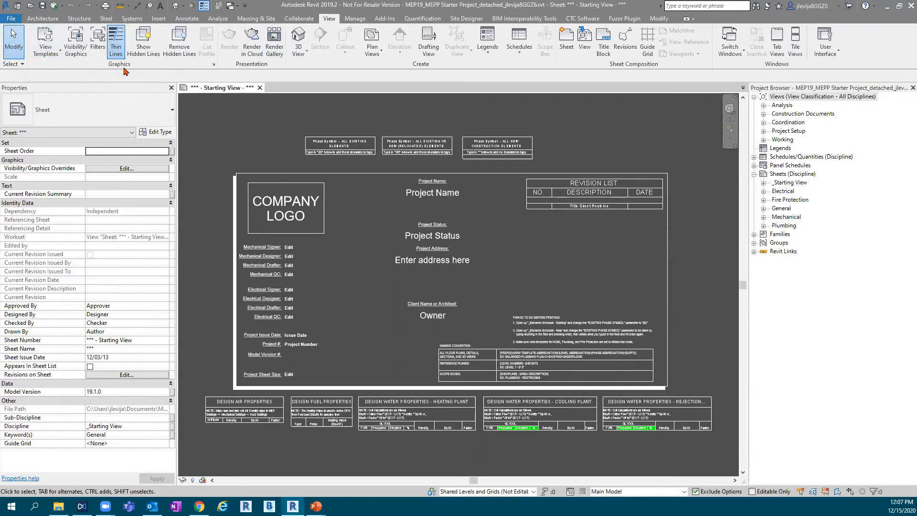
left_click(46, 45)
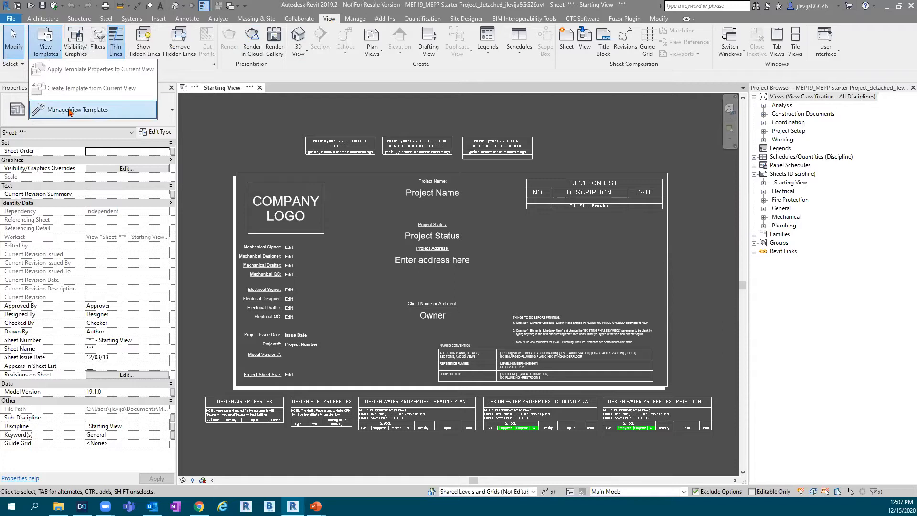
key("ctrl")
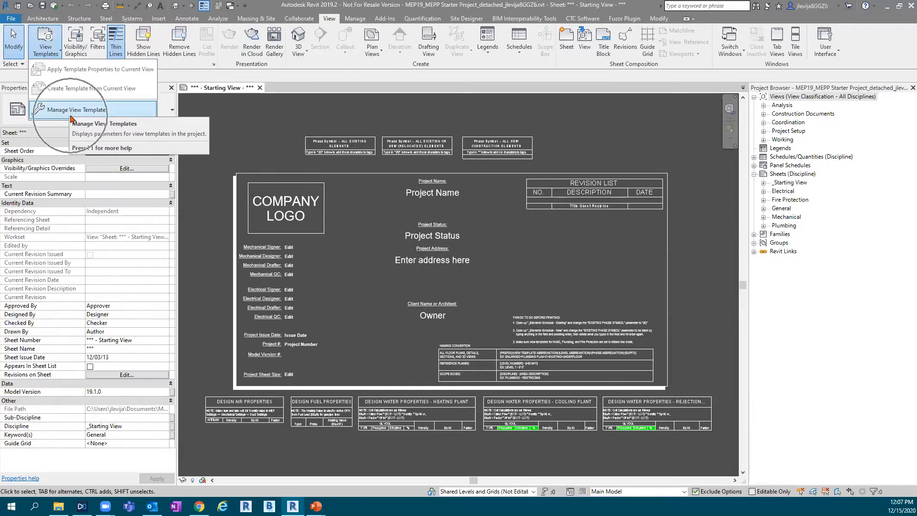
left_click(73, 112)
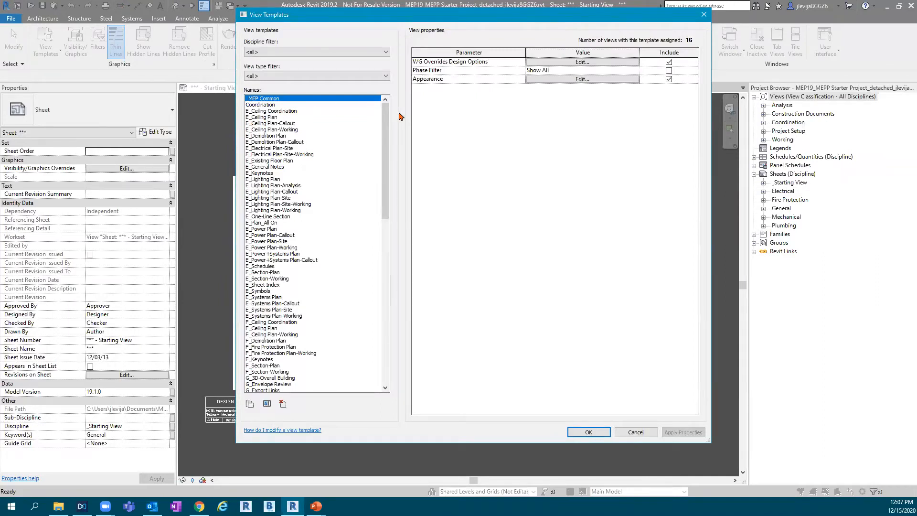
- Examine the discipline and view type filter options available for the view templates
left_click(388, 53)
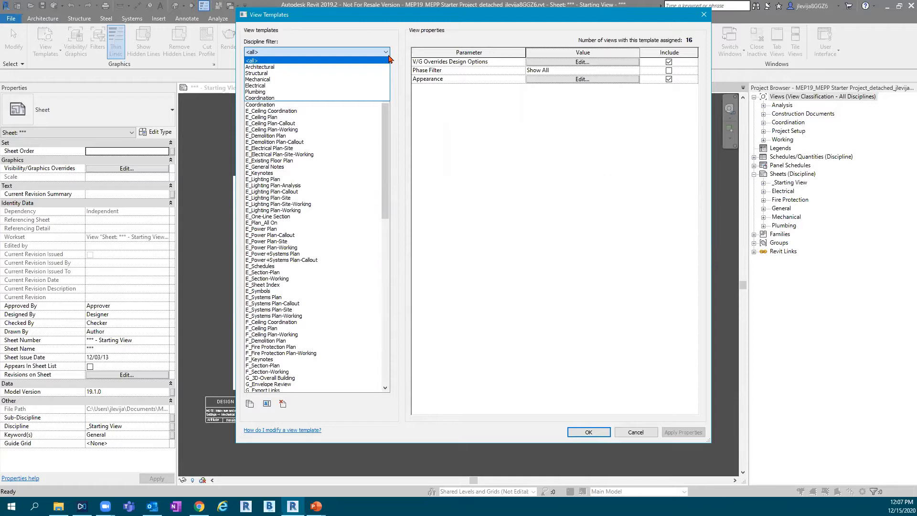
left_click(387, 57)
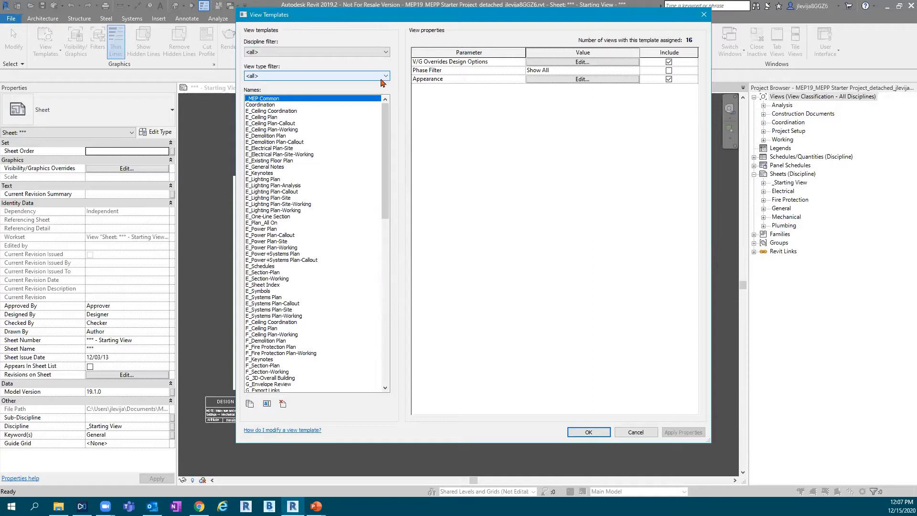
left_click(376, 77)
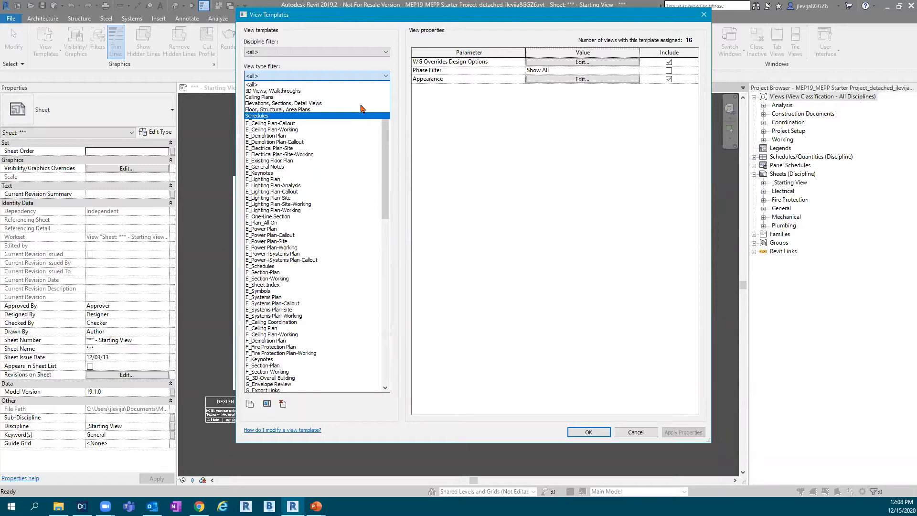
left_click(392, 71)
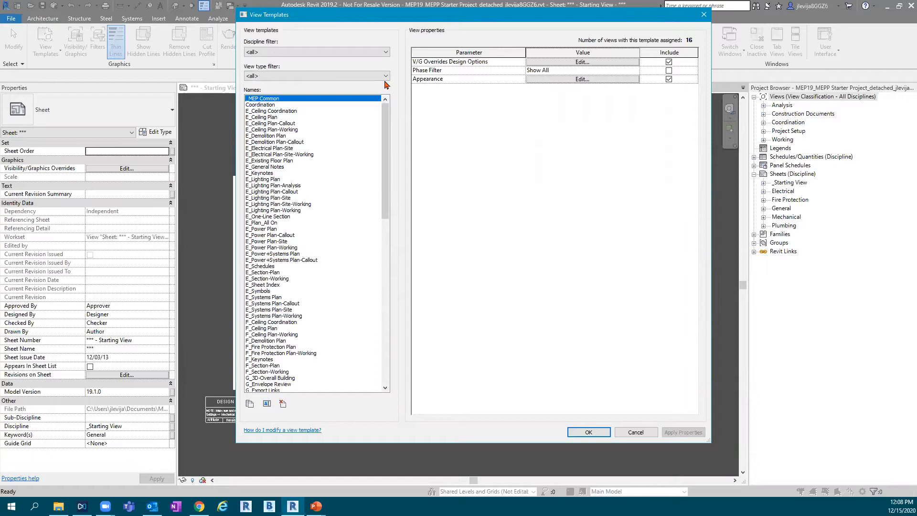
left_click(385, 76)
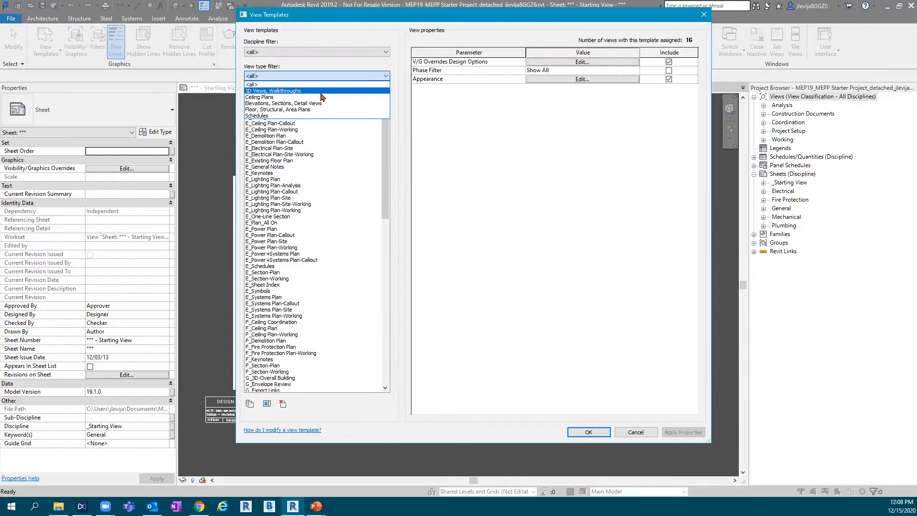
left_click(398, 75)
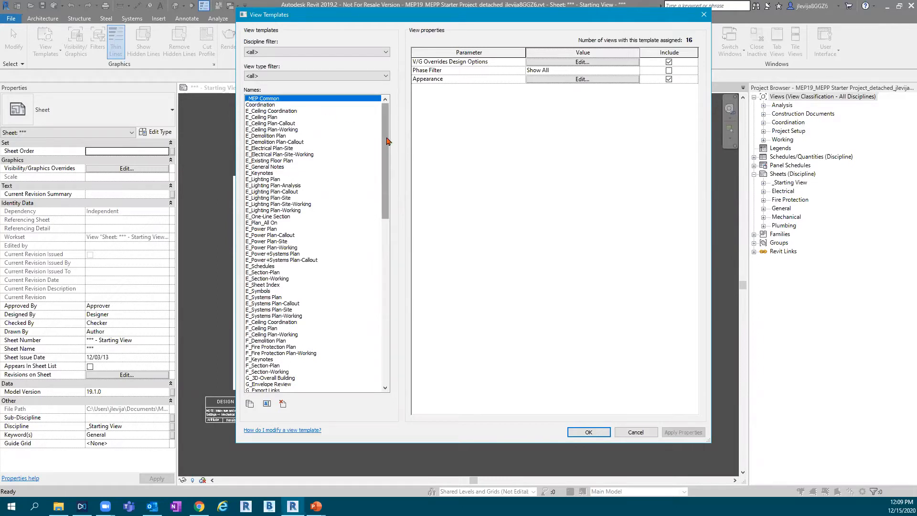
- Read through the complete list of view template names, from the electrical ones down to the plumbing ones
left_click_drag(382, 158, 377, 224)
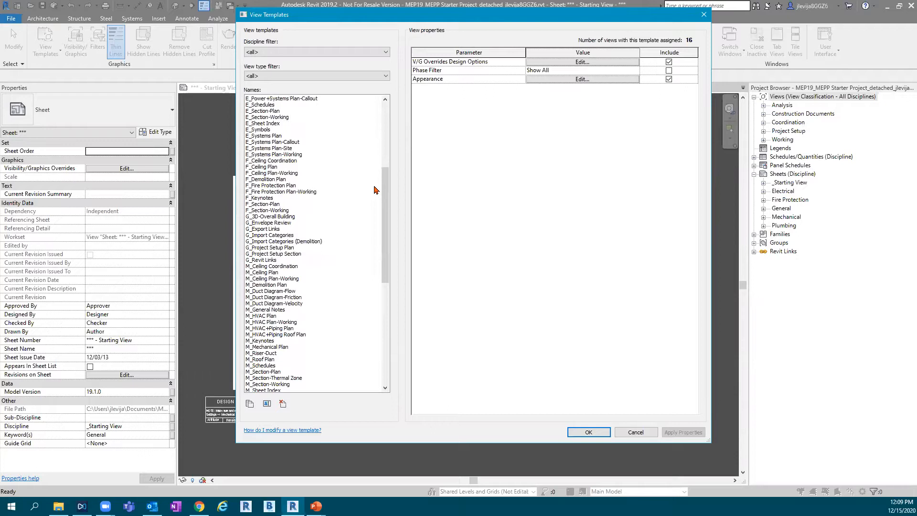
left_click_drag(386, 216, 384, 236)
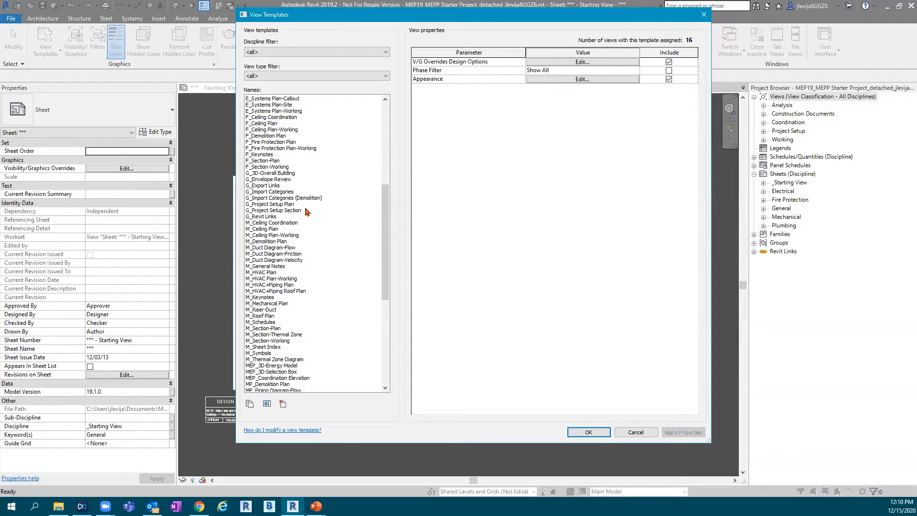
scroll(332, 225, "down", 2)
scroll(344, 215, "down", 1)
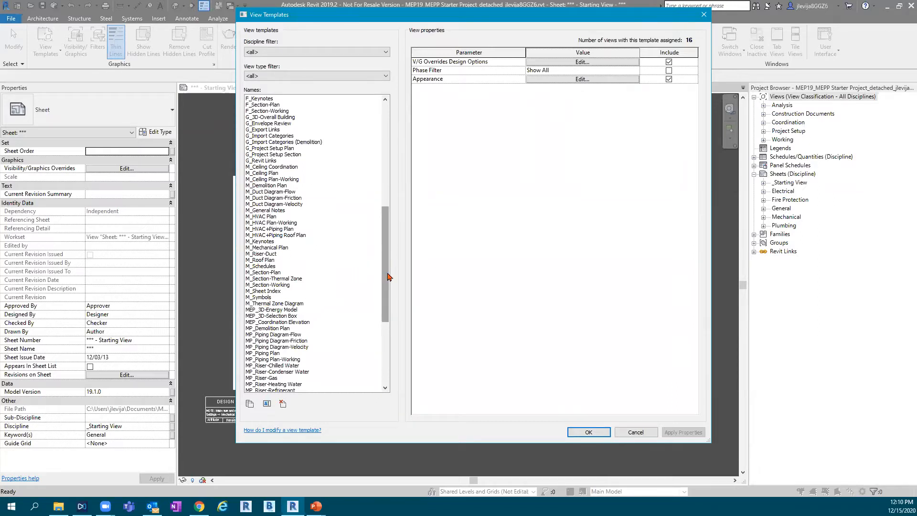
left_click_drag(389, 281, 388, 320)
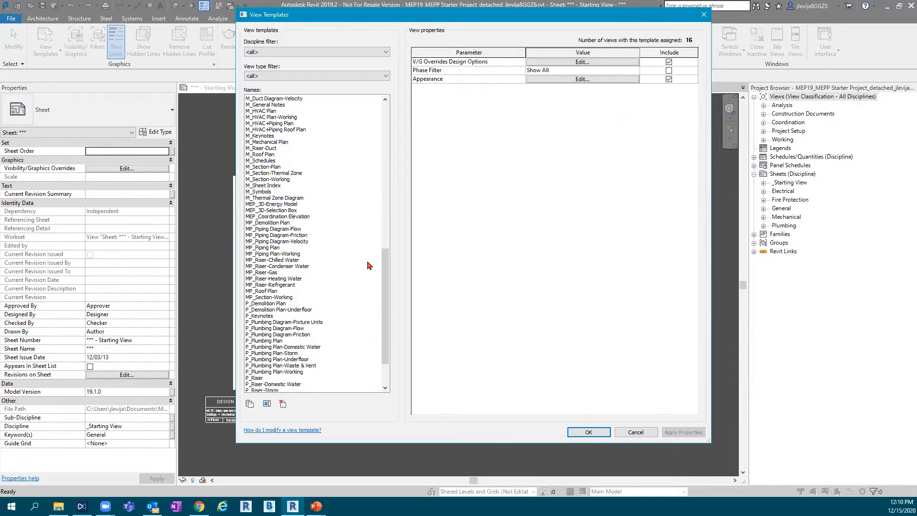
left_click_drag(386, 279, 386, 286)
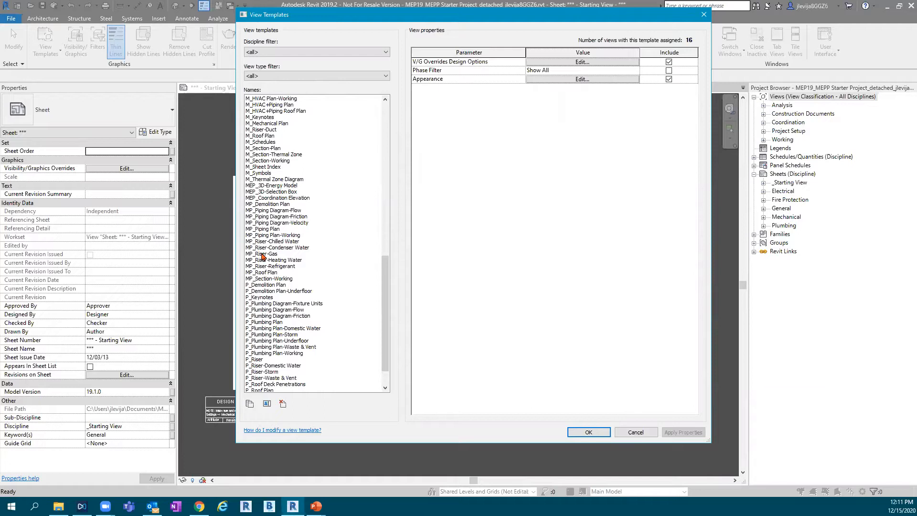
scroll(294, 247, "down", 2)
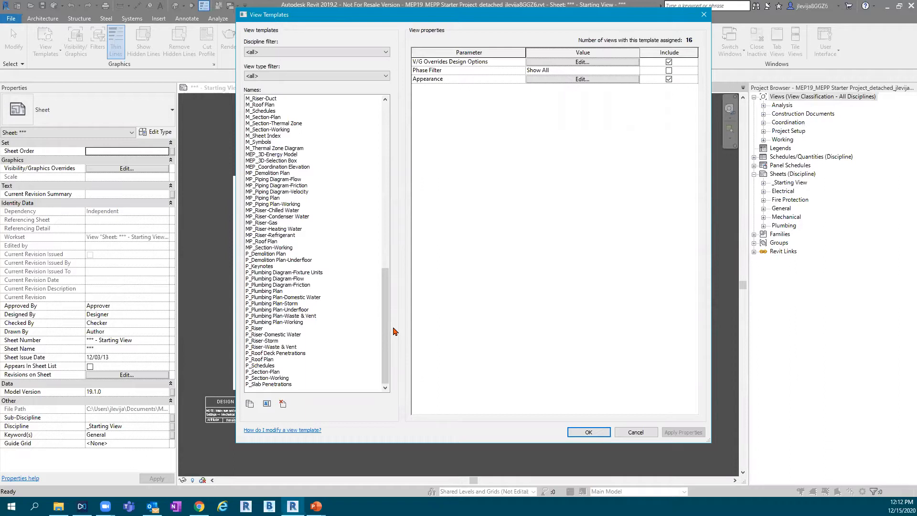
- Filter the view templates by view type to 3D Views, Walkthroughs
left_click_drag(386, 330, 401, 151)
left_click(382, 76)
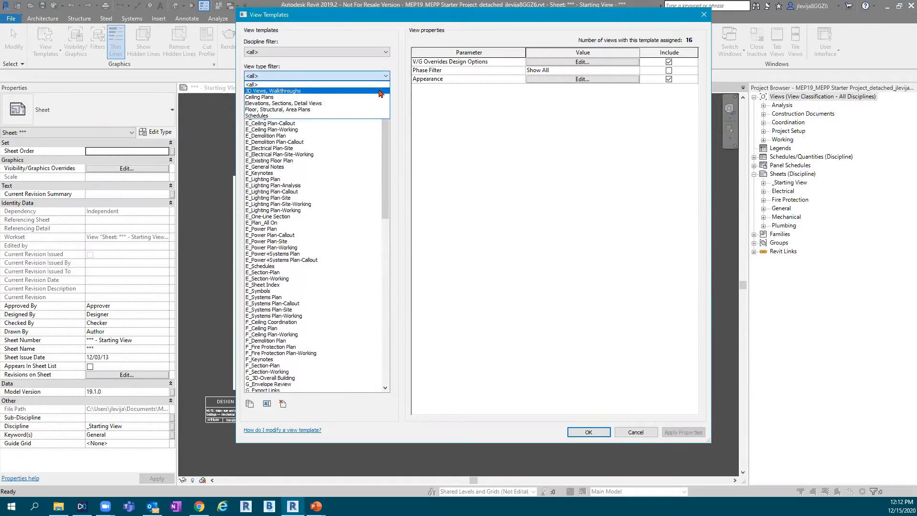
left_click(381, 92)
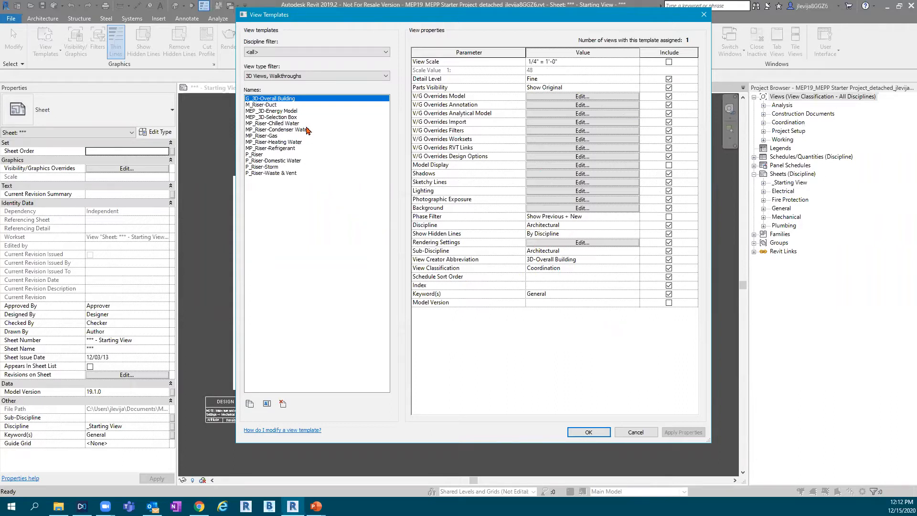
- Inspect the RVT link visibility overrides of the M_Riser-Duct template and close them without changes
left_click(280, 105)
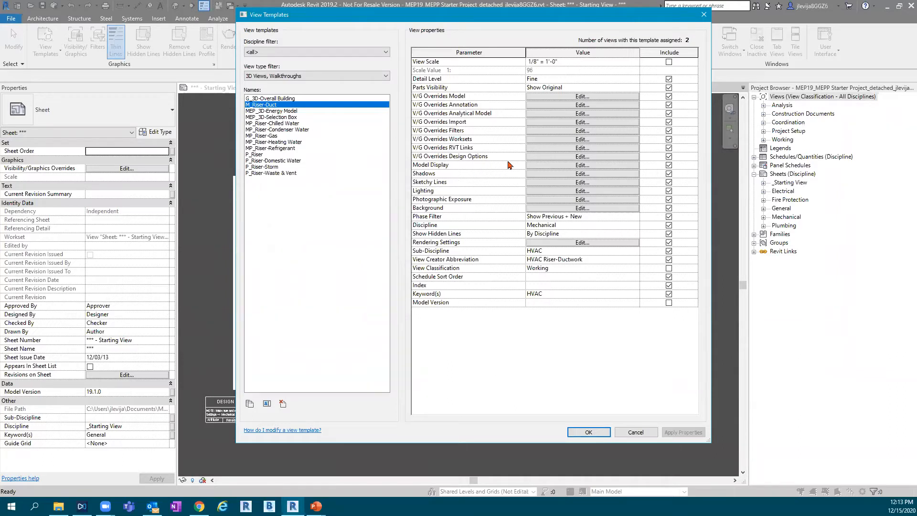
left_click(543, 149)
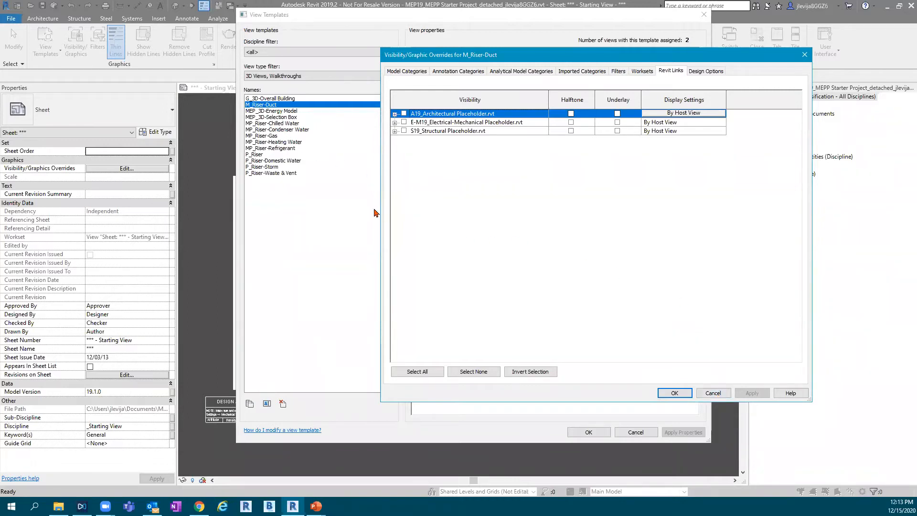
left_click(712, 393)
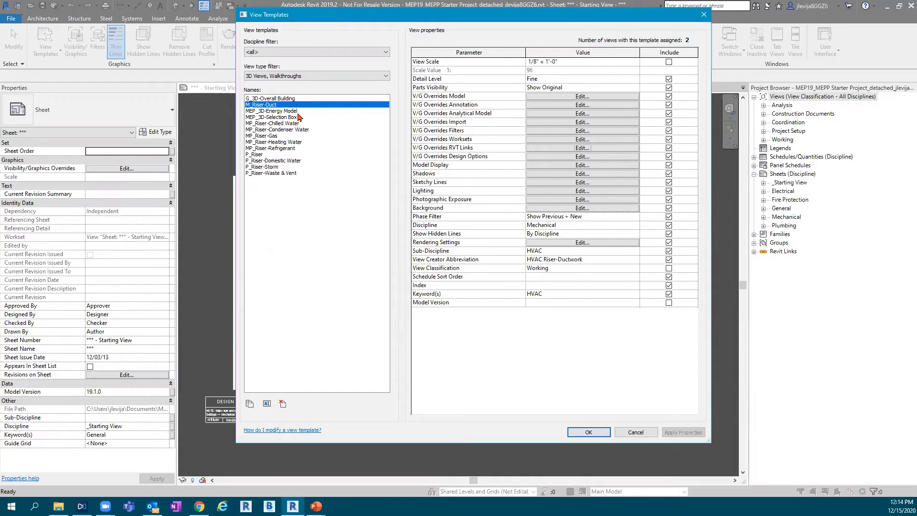
- Examine the view properties of the MEP_3D templates and the MP_Riser templates from Chilled Water through Refrigerant
left_click(297, 110)
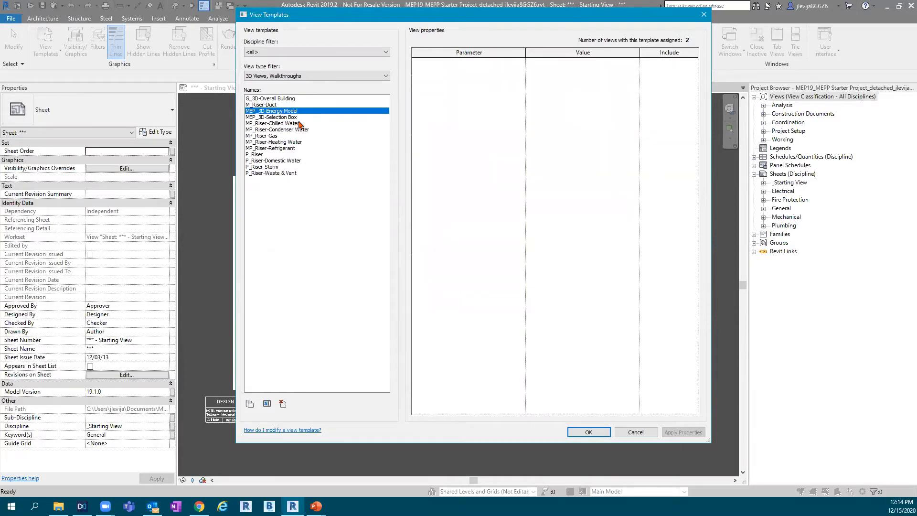
left_click(298, 118)
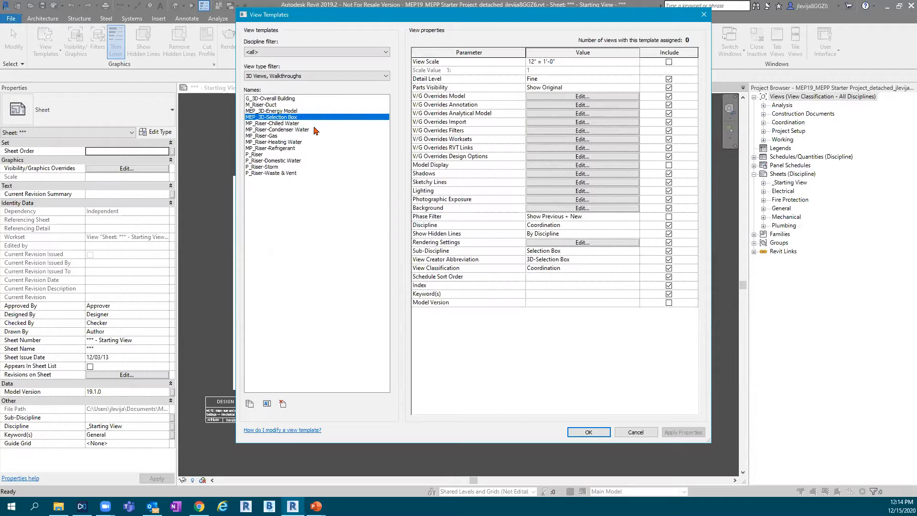
left_click(268, 125)
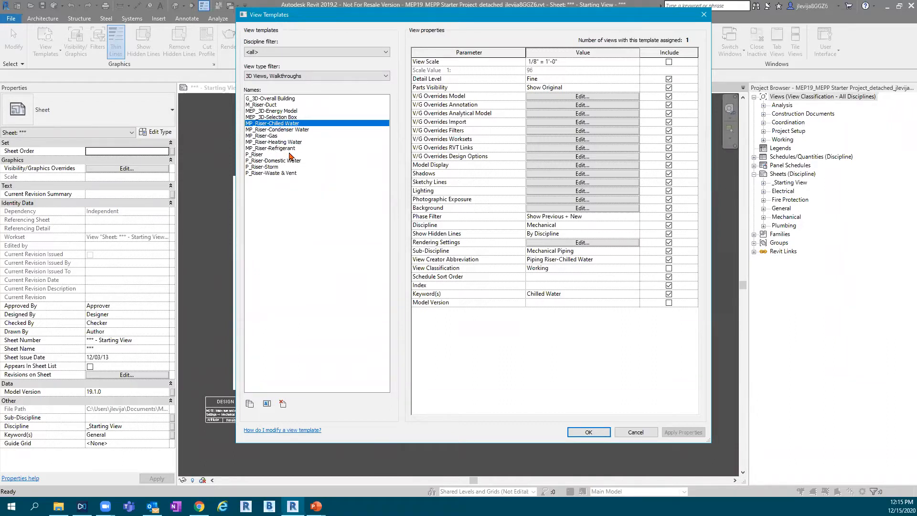
left_click(280, 130)
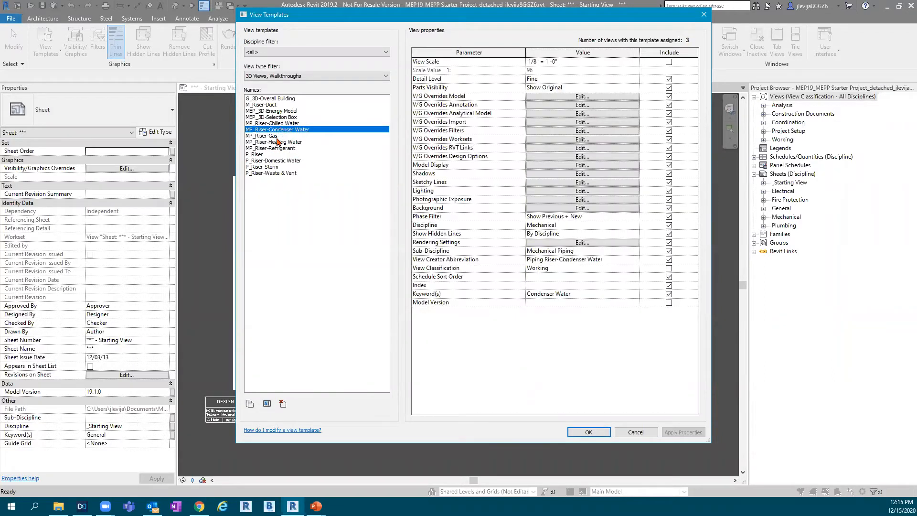
left_click(277, 137)
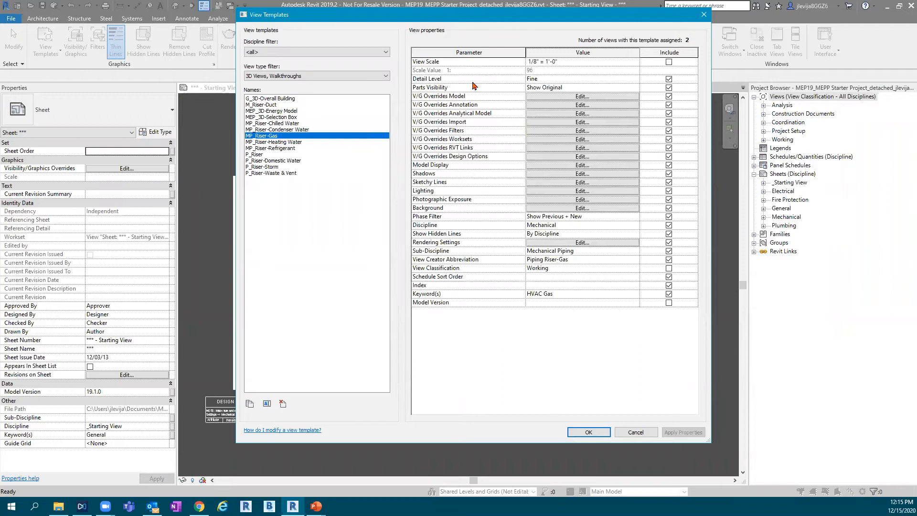
key("ctrl")
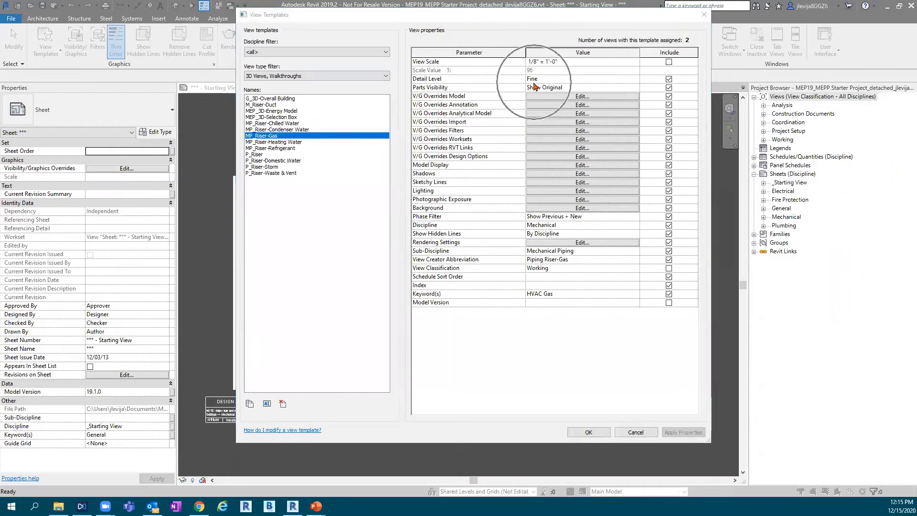
key("ctrl")
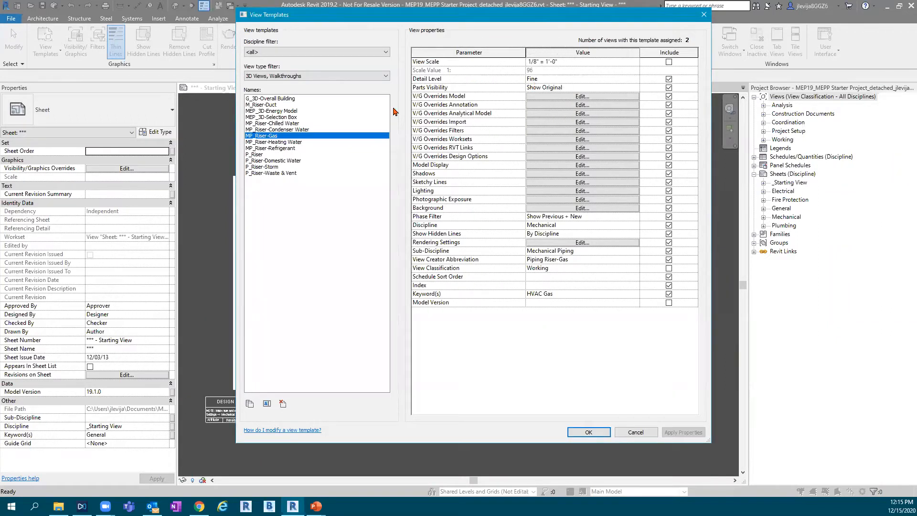
left_click(284, 142)
left_click(285, 148)
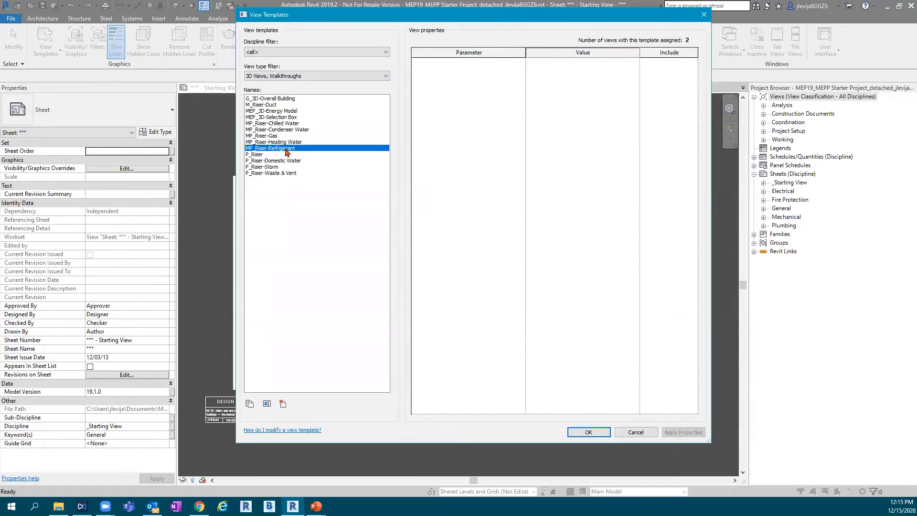
- Set the detail level of the MP_Riser-Chilled Water template to Medium
left_click(295, 124)
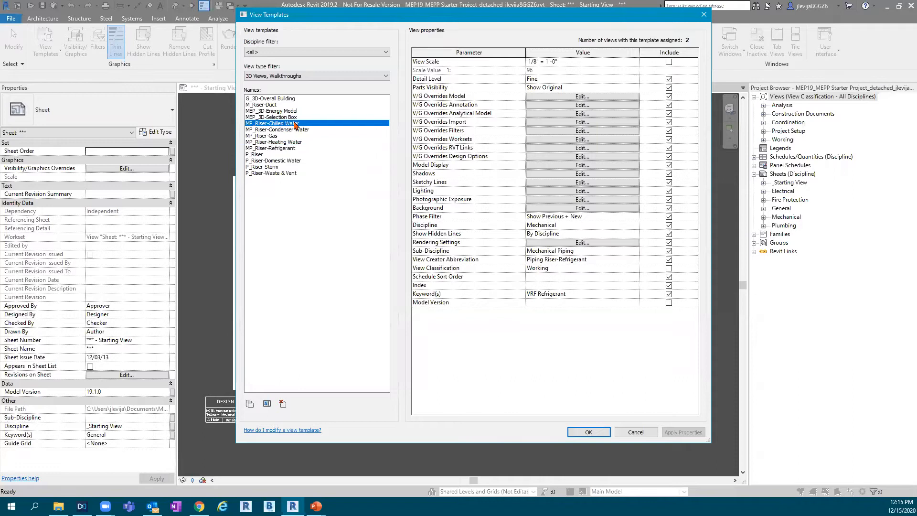
left_click(637, 80)
left_click(637, 80)
left_click(571, 96)
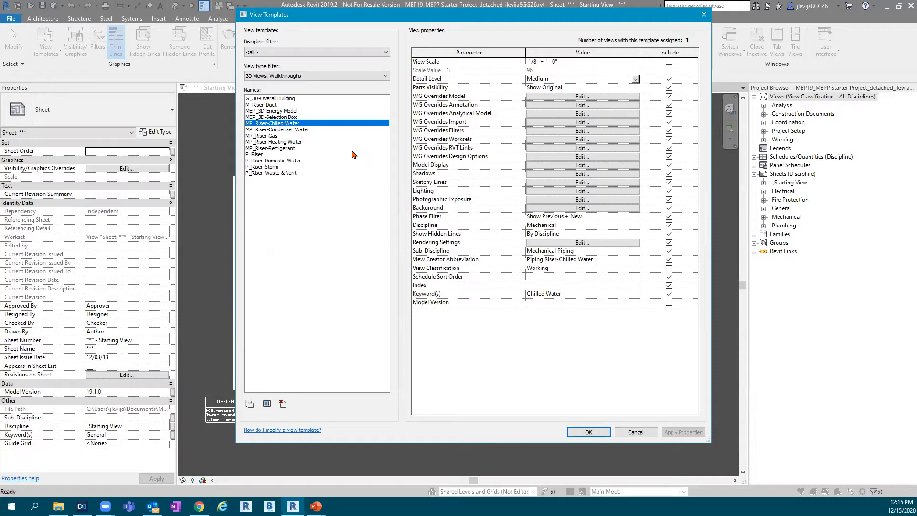
- Inspect the RVT link visibility overrides of the P_Riser template, and close the view templates without saving
left_click(256, 155)
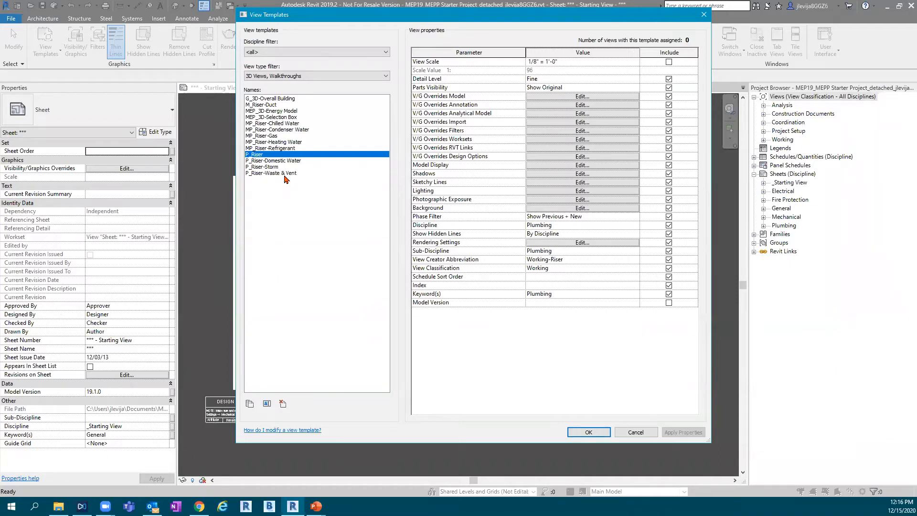
left_click(545, 149)
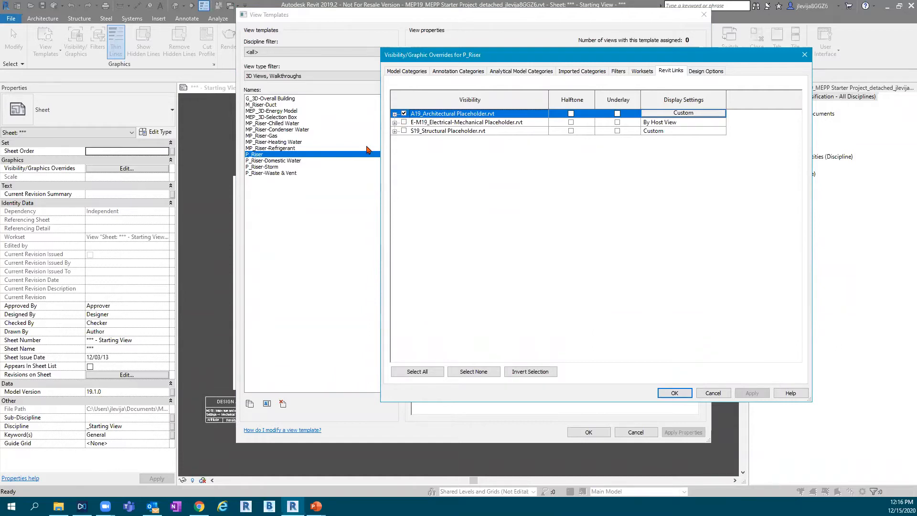
left_click(713, 393)
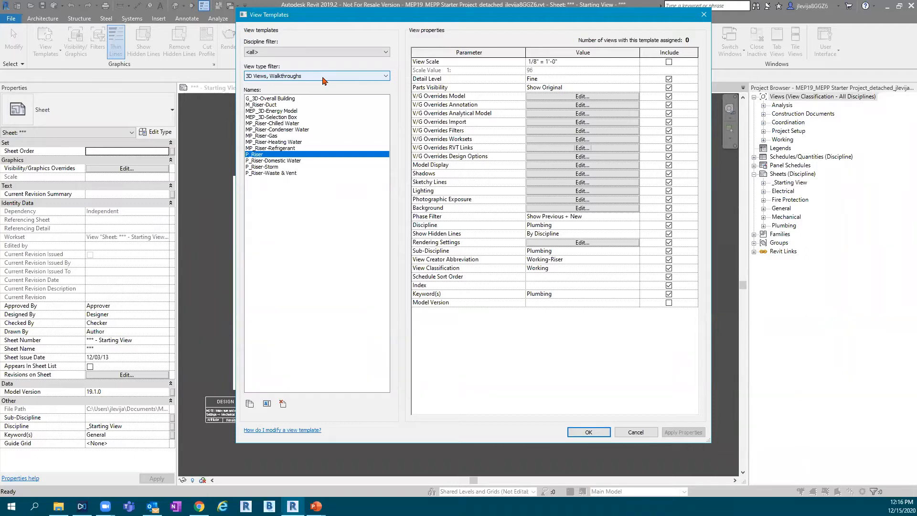
left_click(635, 432)
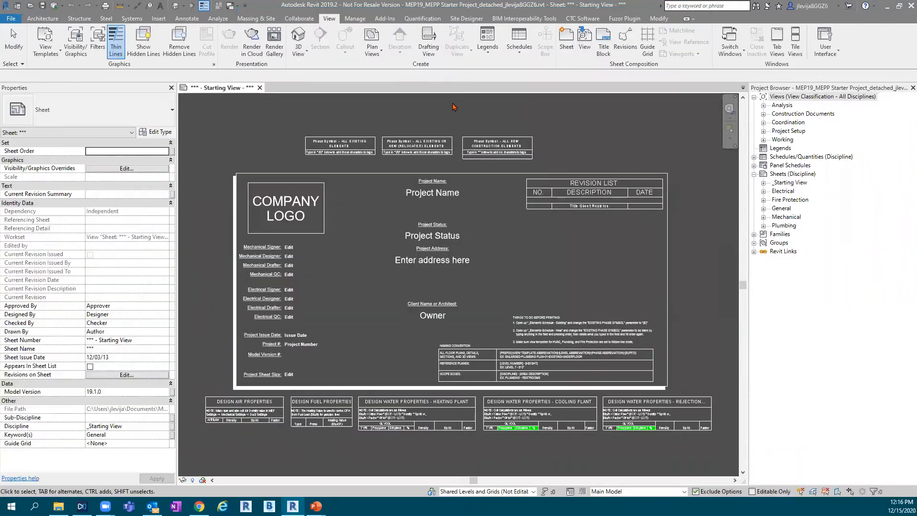
- Start Transfer Project Standards, uncheck every item and look through the transferable items of the A19_Architectural Placeholder model for view templates
left_click(355, 18)
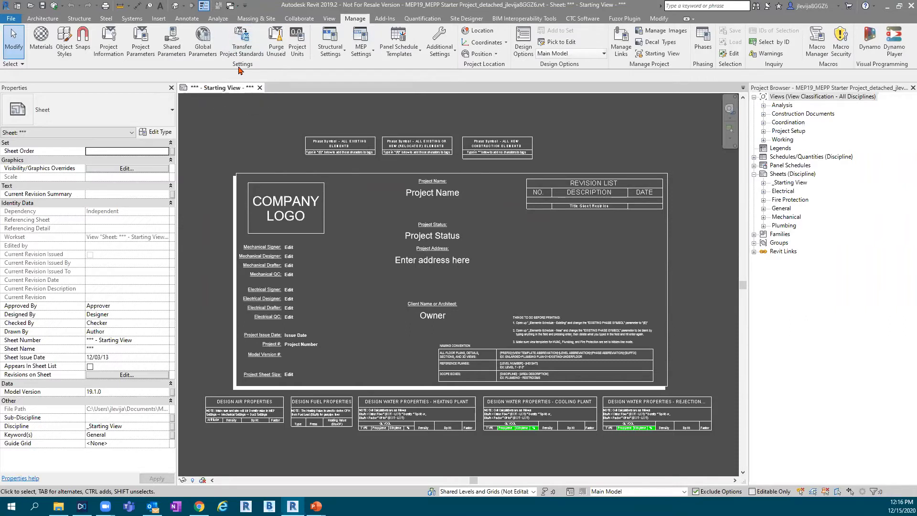
left_click(242, 41)
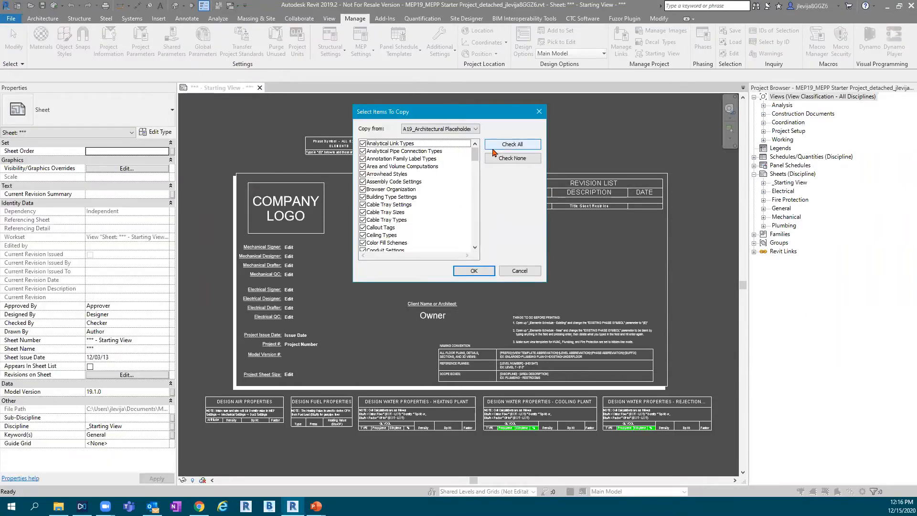
left_click(509, 159)
left_click(400, 198)
scroll(408, 229, "down", 2)
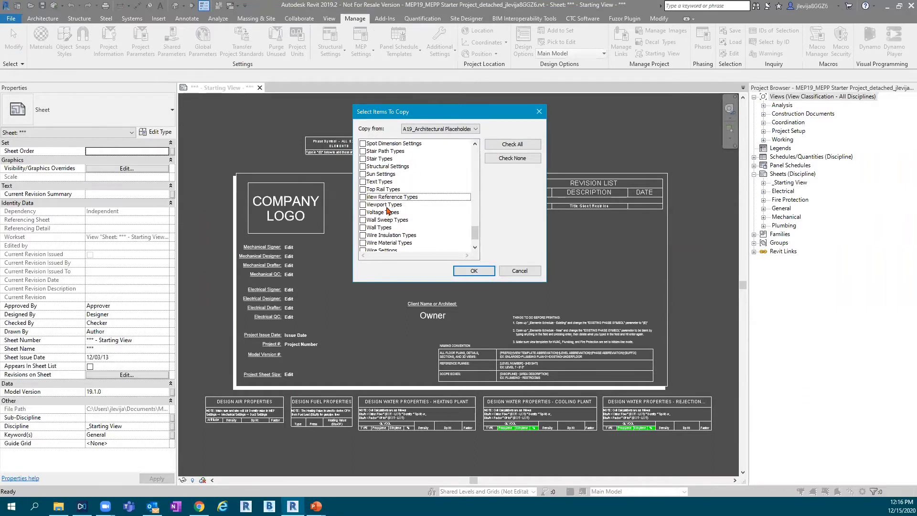
scroll(386, 206, "down", 1)
scroll(388, 205, "up", 1)
scroll(373, 206, "up", 1)
scroll(372, 216, "down", 1)
scroll(382, 197, "down", 2)
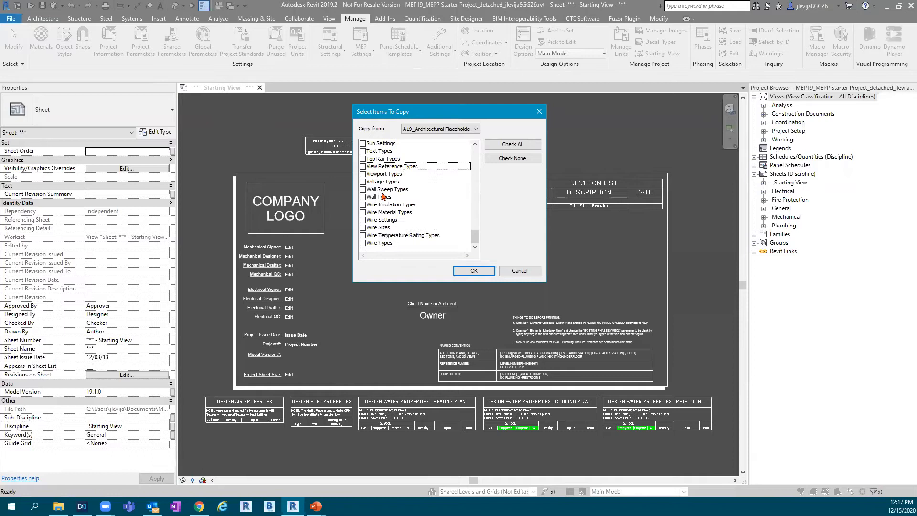
scroll(392, 226, "up", 4)
scroll(397, 233, "down", 2)
- Look through the transferable items of the E-M19_Electrical-Mechanical and S19_Structural Placeholder models, and cancel the transfer
left_click(440, 129)
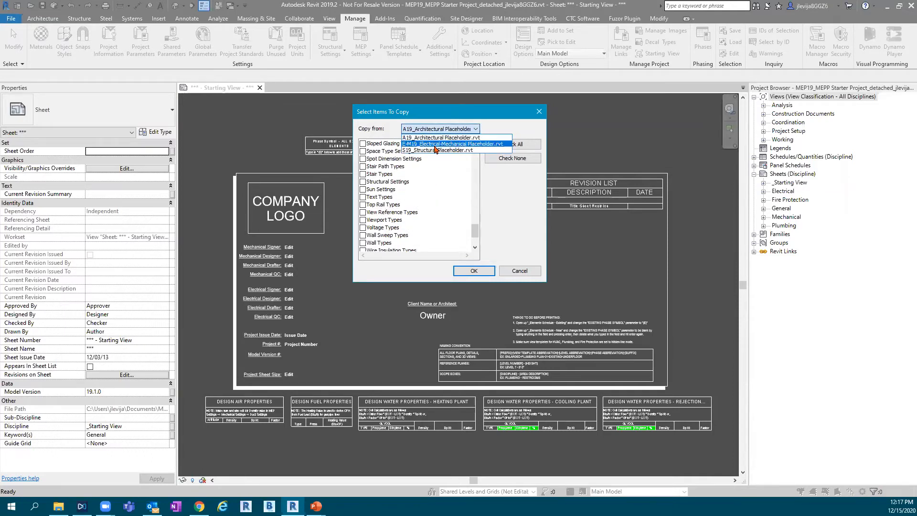
left_click(435, 146)
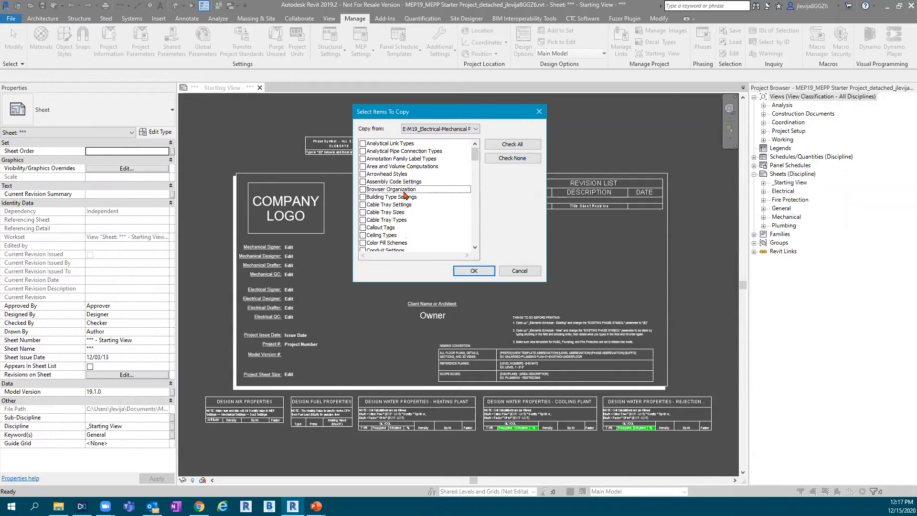
scroll(404, 228, "down", 4)
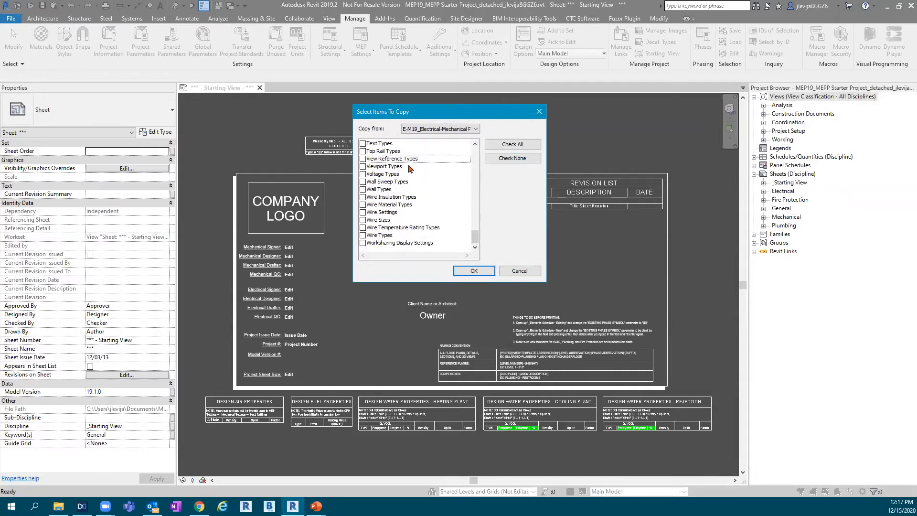
left_click(453, 130)
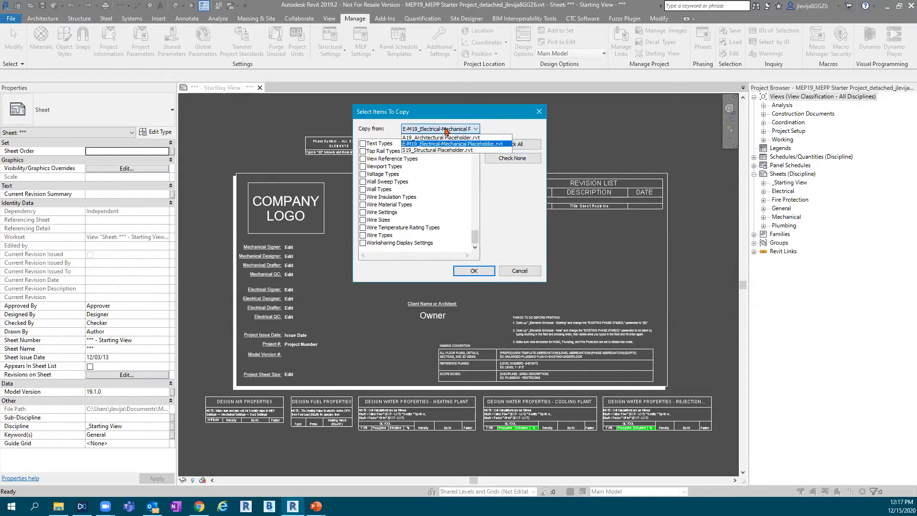
left_click(441, 149)
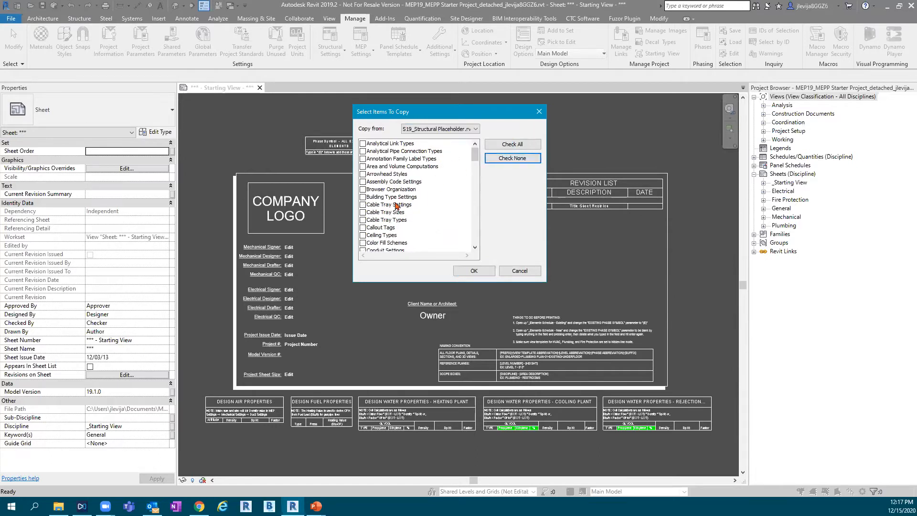
scroll(405, 217, "down", 10)
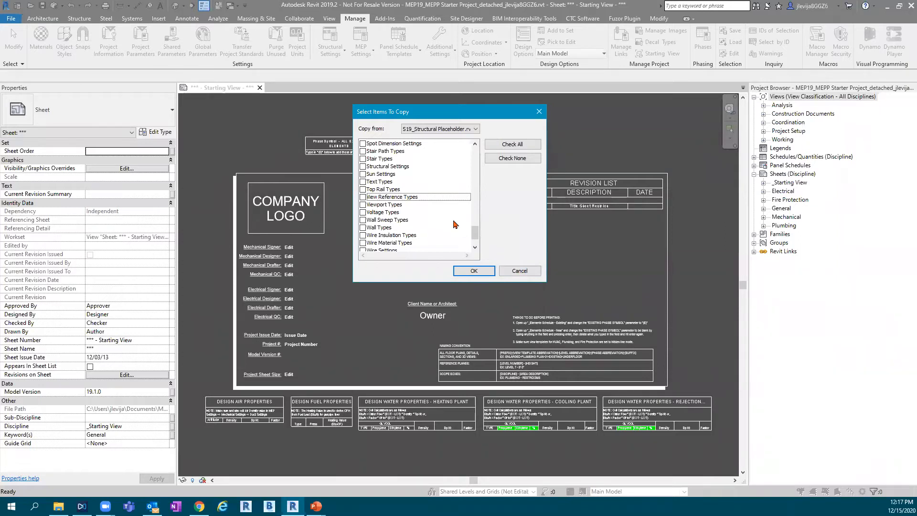
left_click(391, 190)
scroll(391, 191, "up", 15)
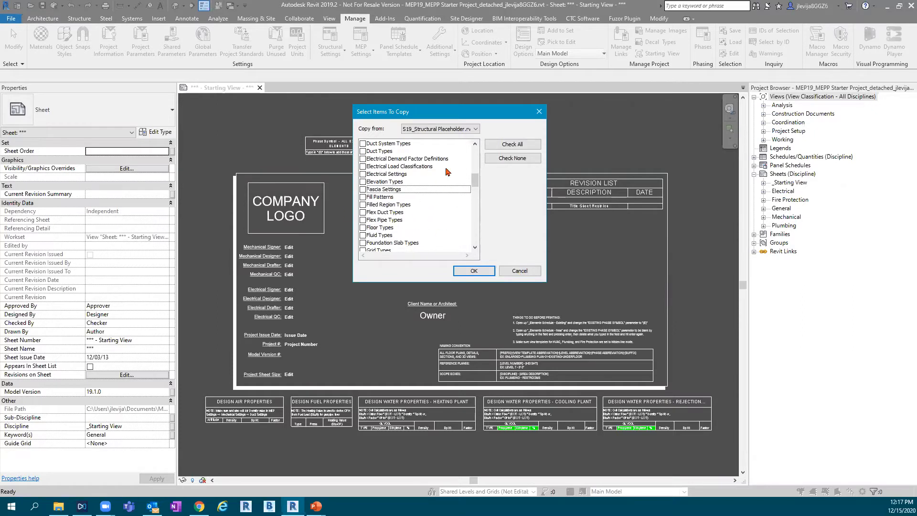
left_click(520, 270)
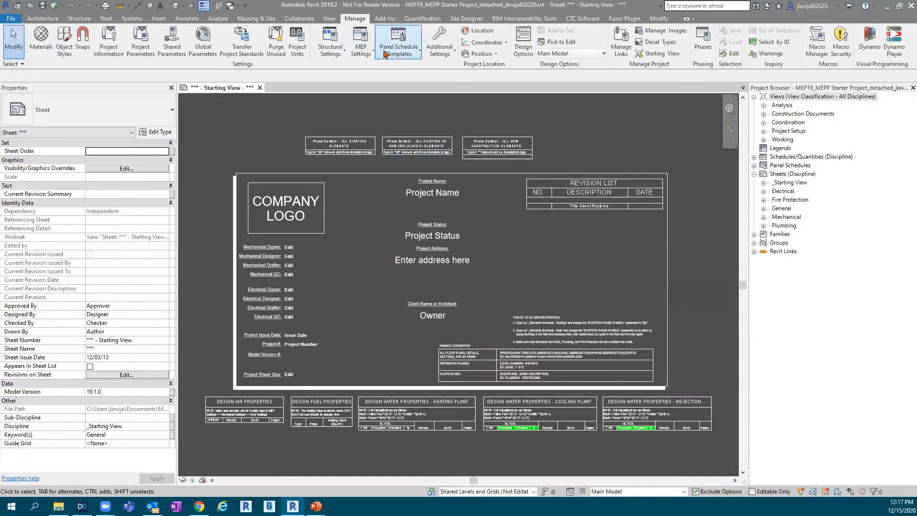
- Reopen the view template manager, filter it to Ceiling Plans and examine the view properties of M_Ceiling Plan
left_click(329, 18)
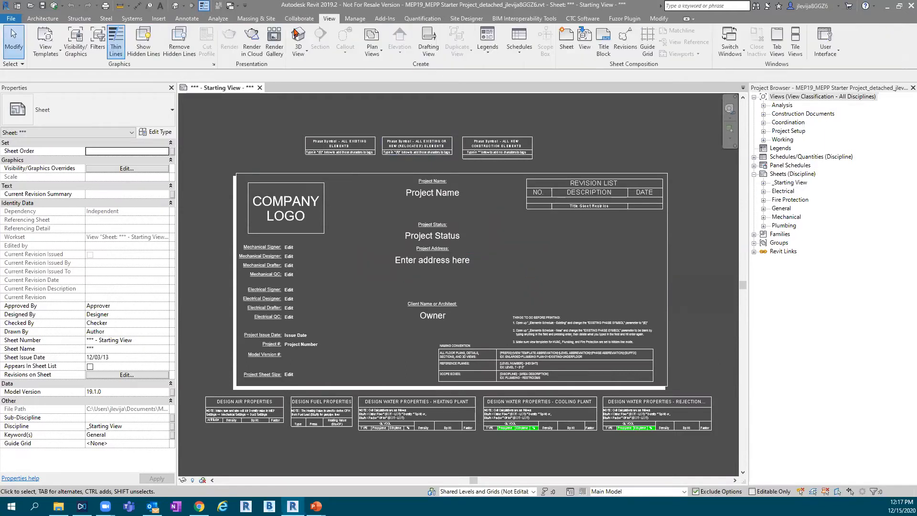
left_click(45, 43)
left_click(67, 110)
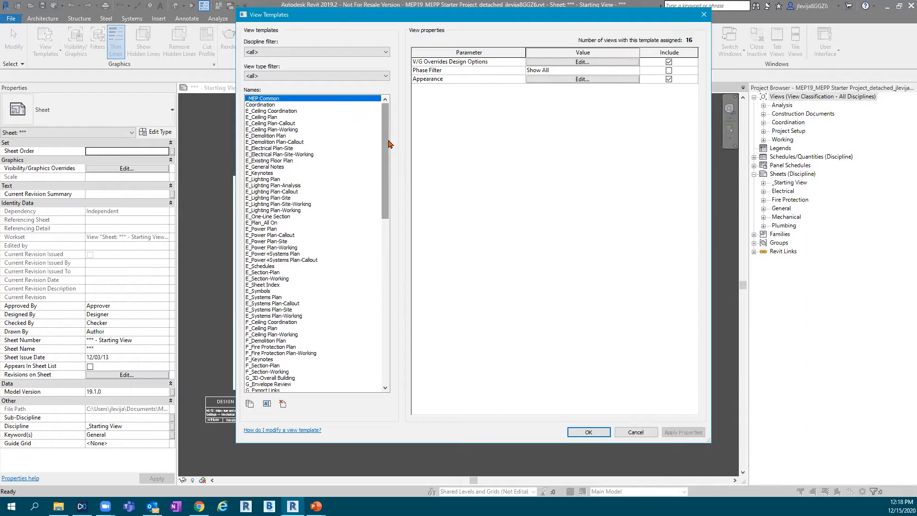
left_click(319, 76)
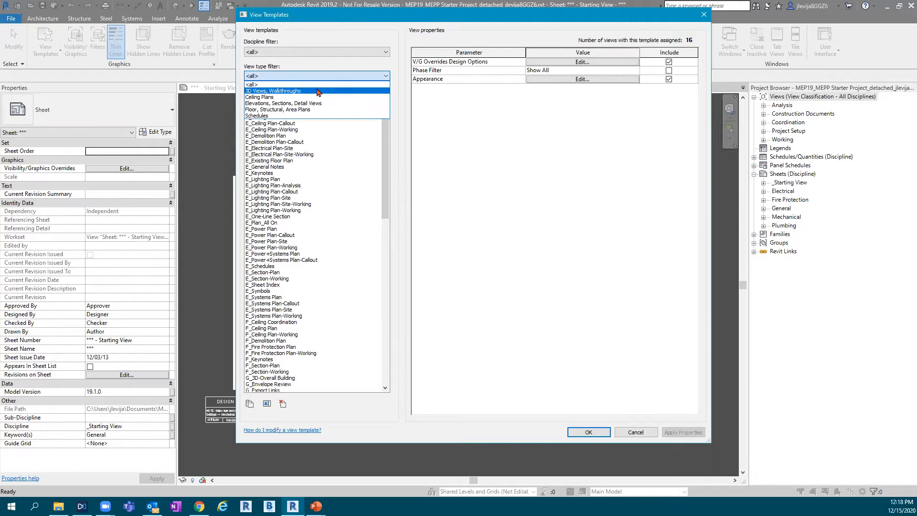
left_click(317, 97)
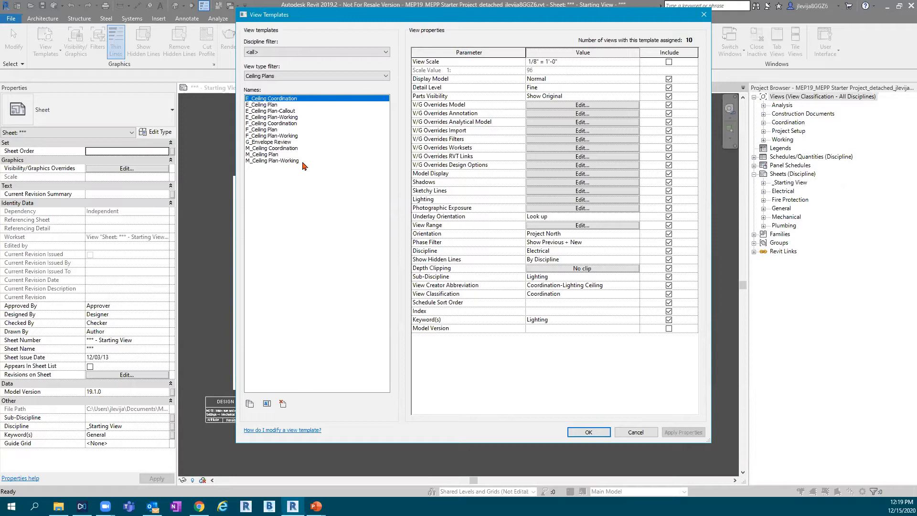
left_click(279, 154)
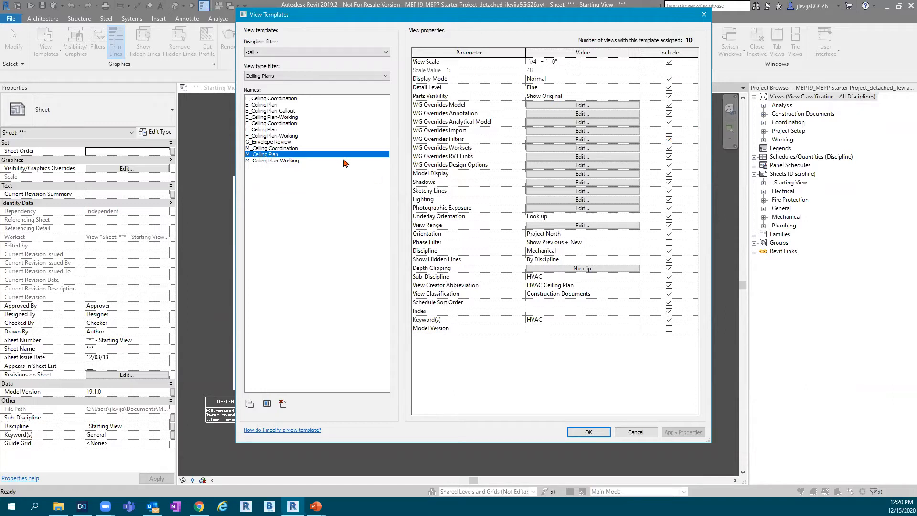
- Filter the templates to Elevations, Sections, Detail Views and examine E_One-Line Section, M_Section-Thermal Zone and P_Section-Working
left_click(307, 77)
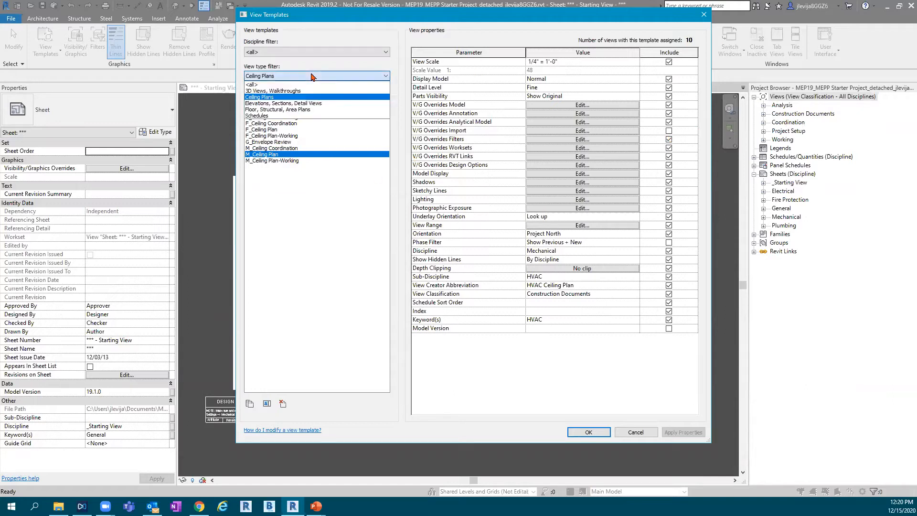
left_click(318, 104)
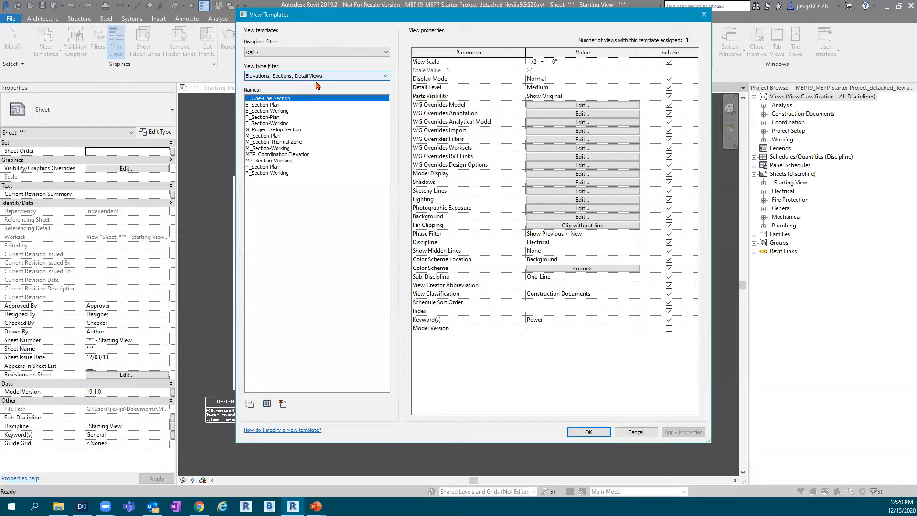
left_click(266, 102)
left_click(263, 100)
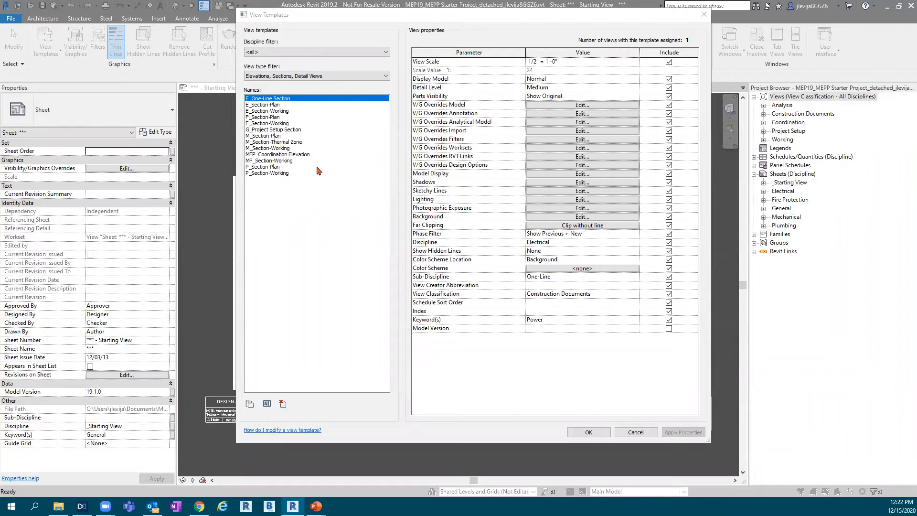
left_click(295, 142)
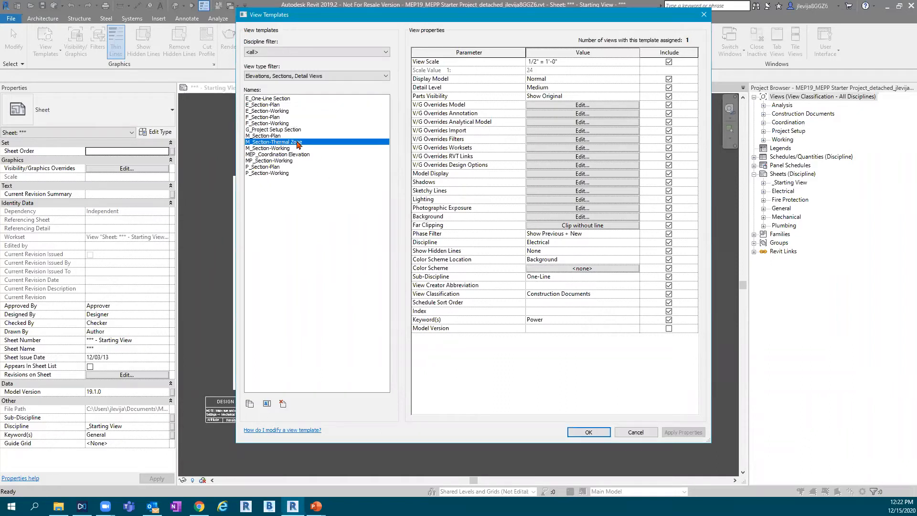
left_click(289, 174)
- Filter the view templates to Floor, Structural, Area Plans and look through the whole list of plan templates
left_click(342, 75)
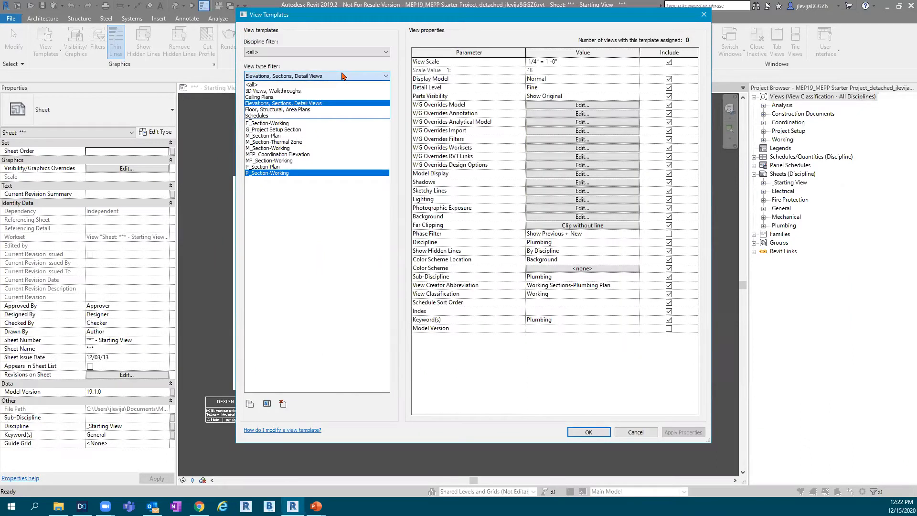
left_click(330, 110)
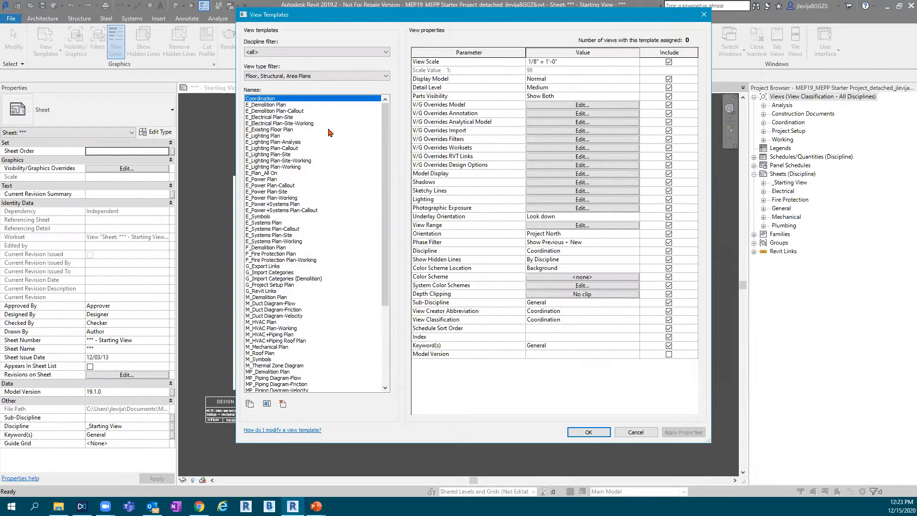
key("ctrl")
key("ctrl")
key("ctrl")
scroll(320, 121, "down", 1)
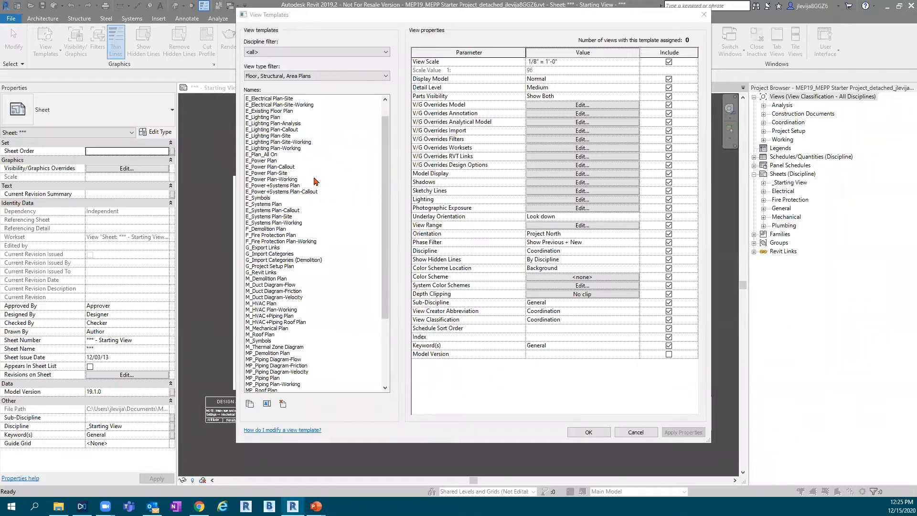
scroll(316, 179, "down", 1)
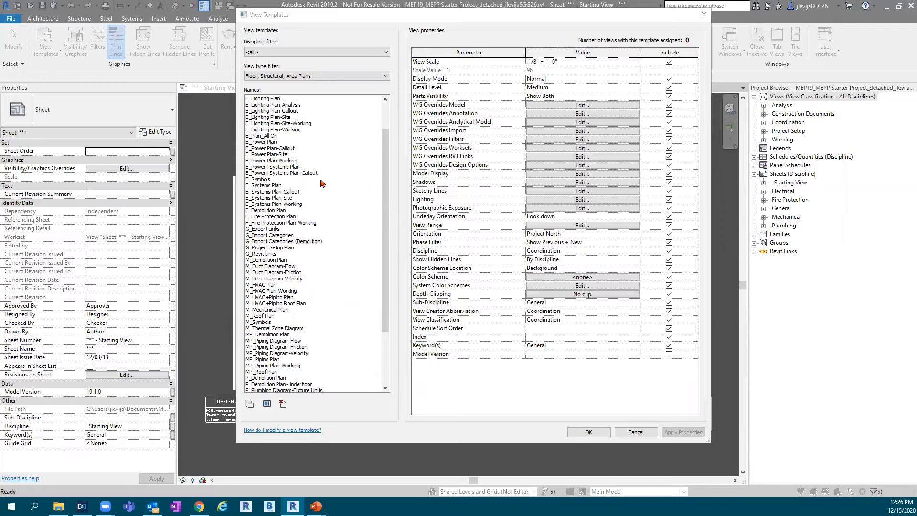
scroll(336, 196, "down", 3)
scroll(354, 167, "down", 1)
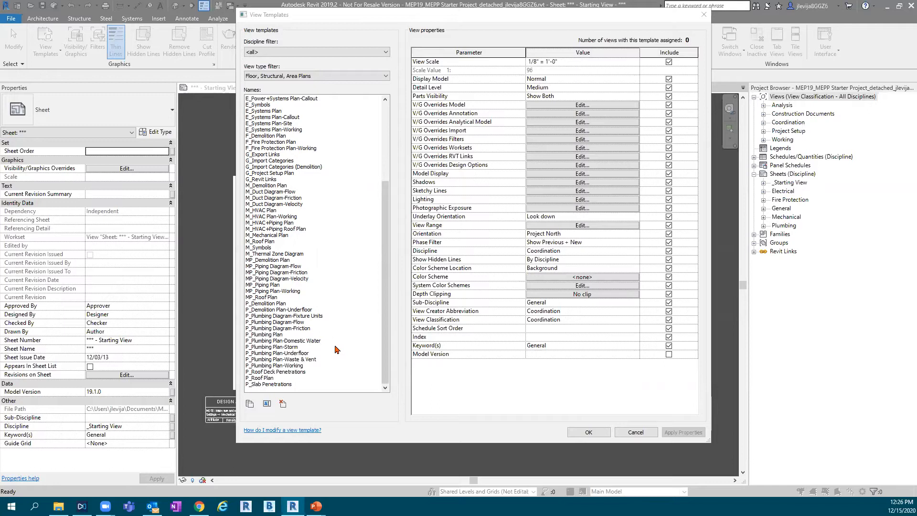
- Examine the view range of the P_Plumbing Plan-Underfloor template together with its sample diagram, and close it without changes
left_click(306, 353)
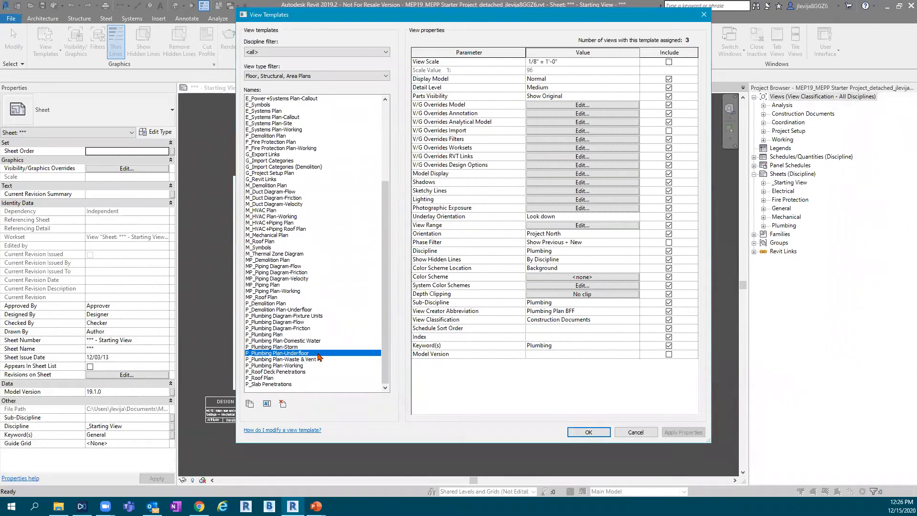
left_click(578, 225)
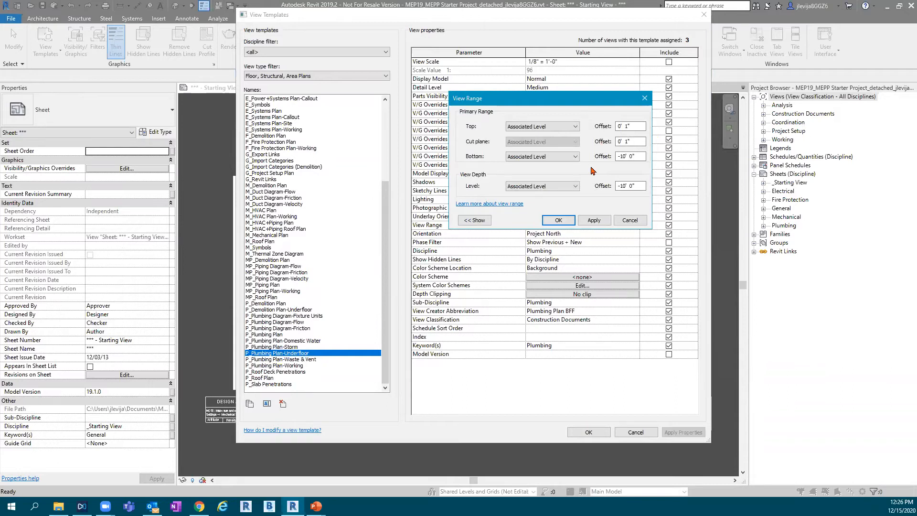
left_click(474, 220)
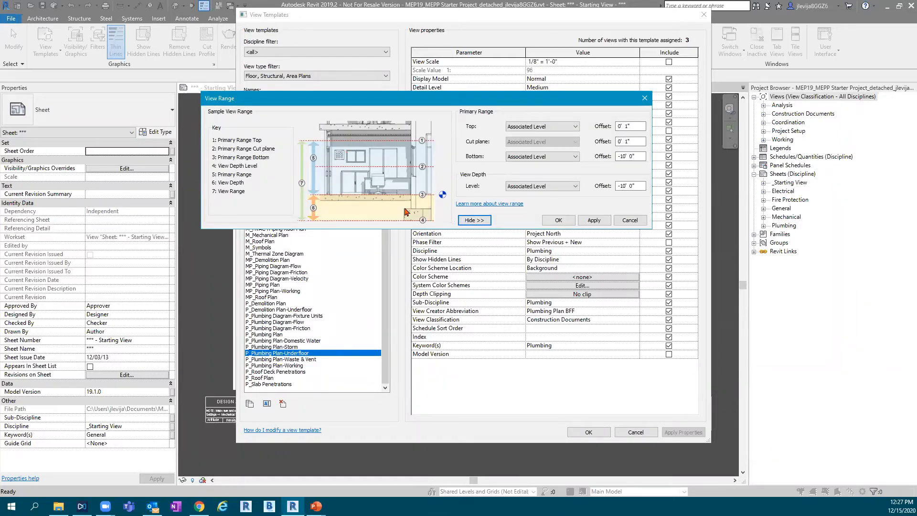
left_click(474, 220)
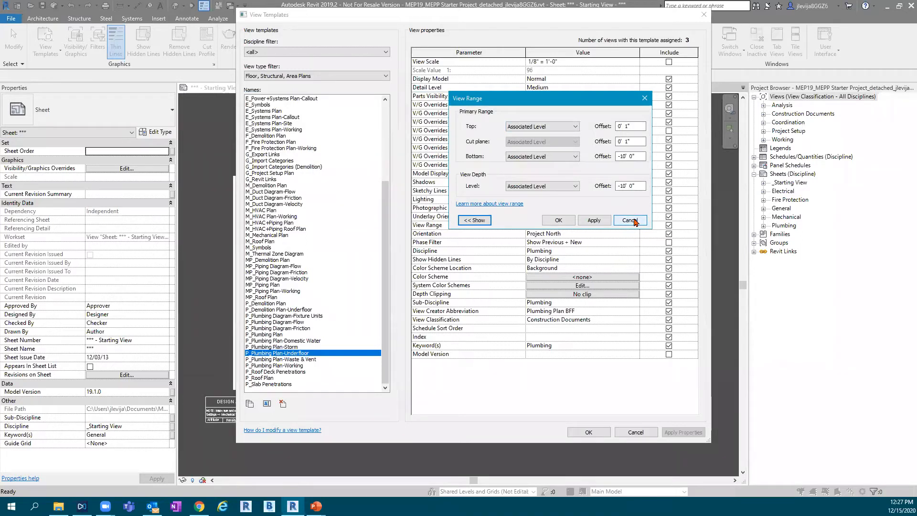
left_click(630, 220)
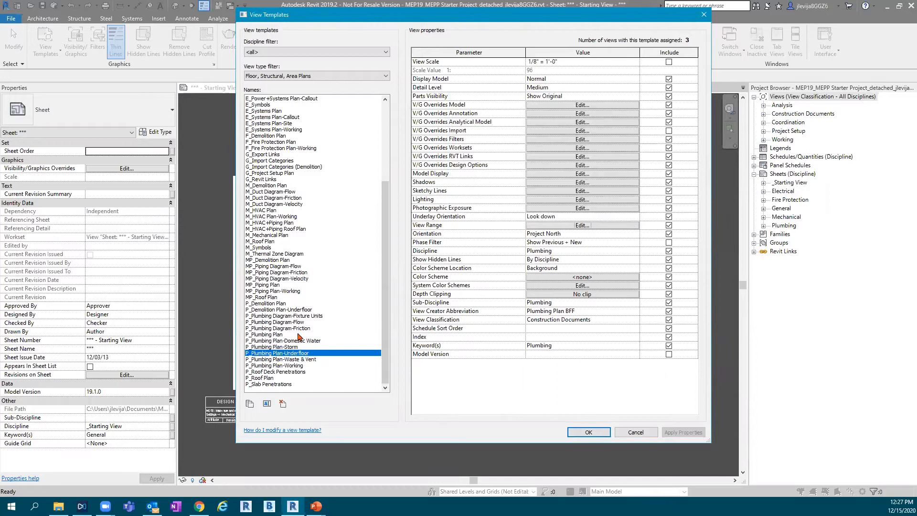
- Examine the view properties of the P_Roof Deck Penetrations template and filter the view templates to Schedules
left_click(315, 372)
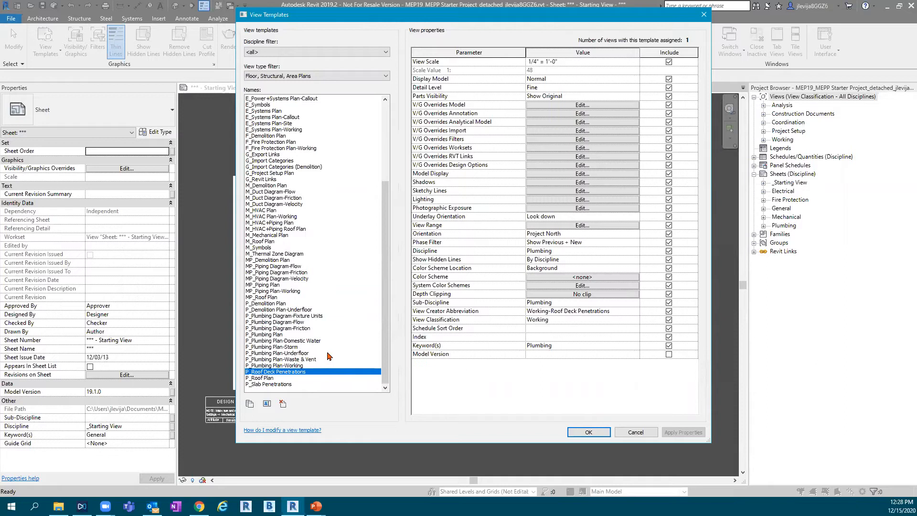
left_click(385, 79)
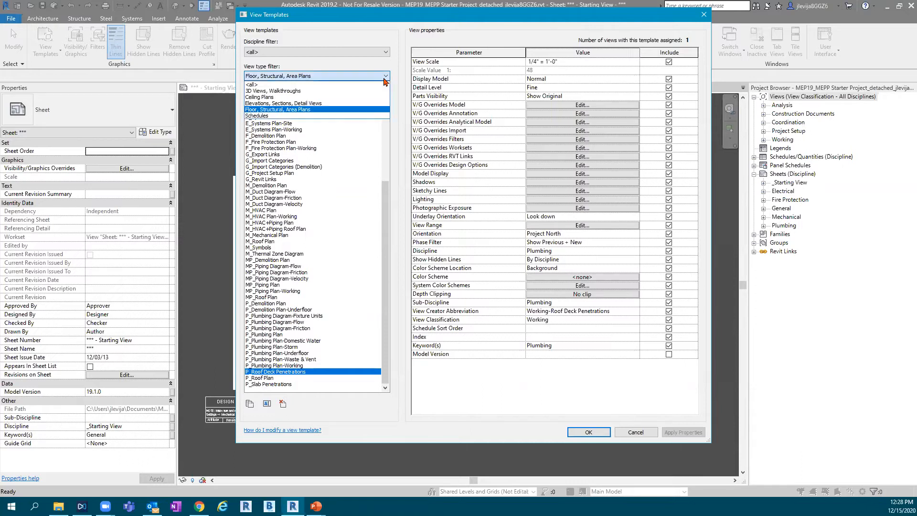
left_click(361, 115)
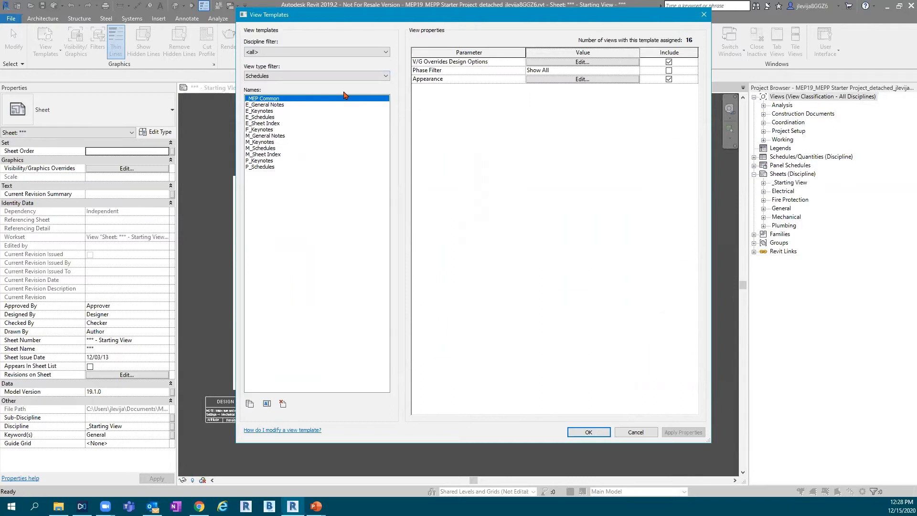
- Open the appearance settings of the E_General Notes schedule template and review the text types offered for title, header and body
left_click(330, 105)
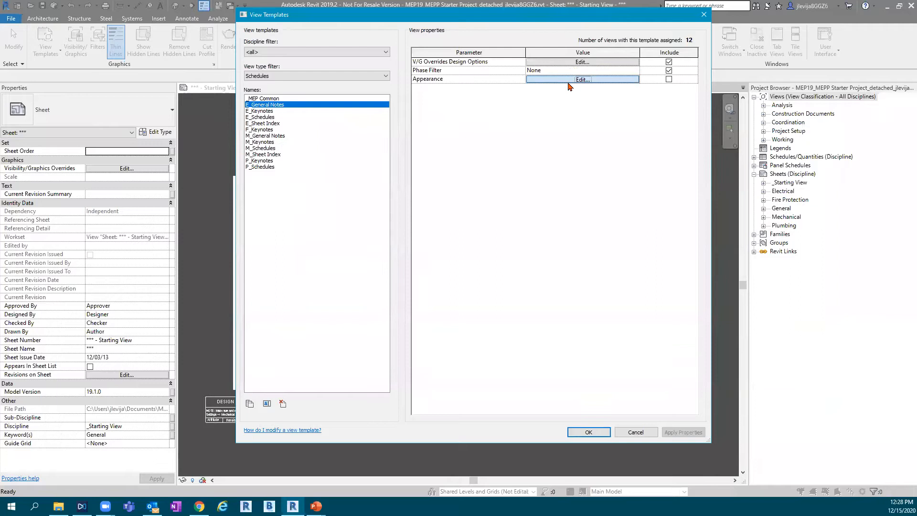
left_click(579, 79)
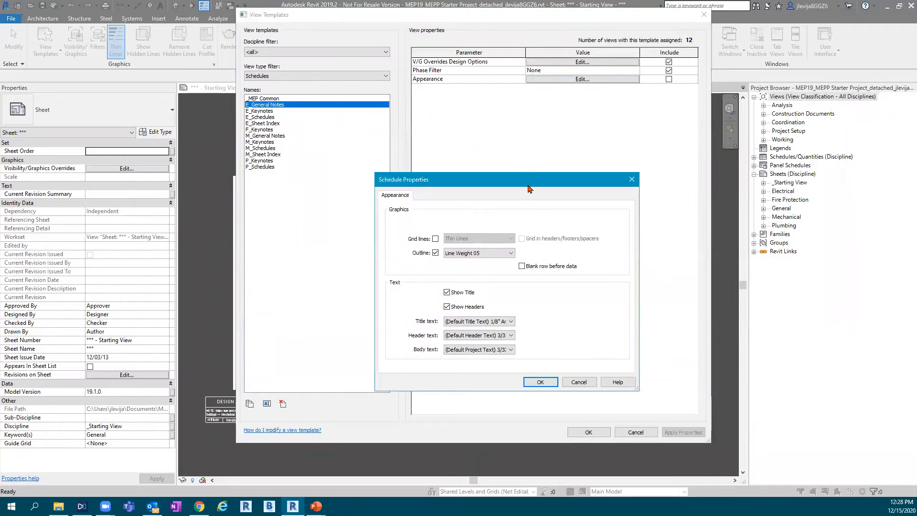
left_click_drag(530, 186, 580, 143)
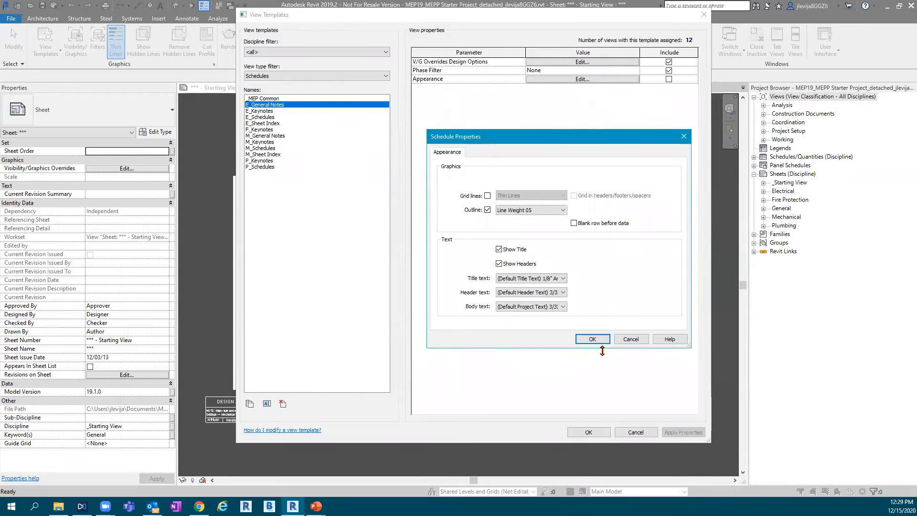
left_click(562, 279)
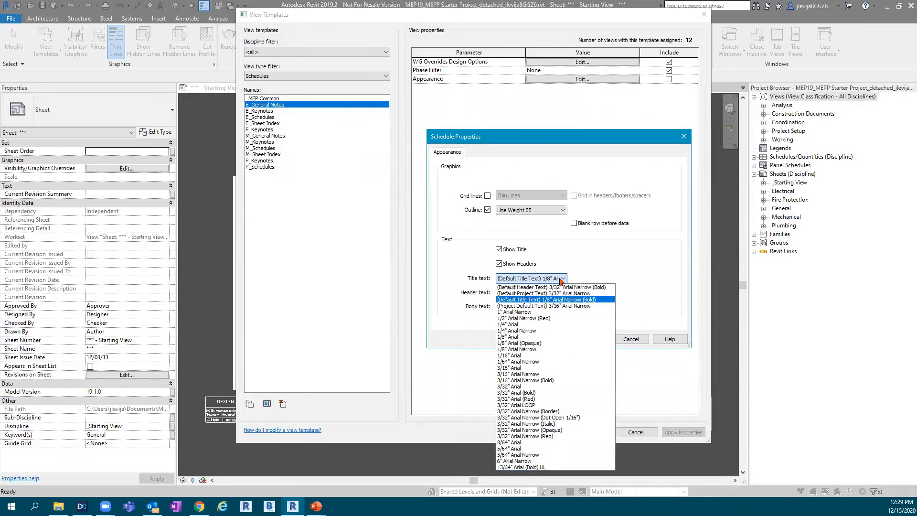
left_click(562, 280)
left_click(561, 293)
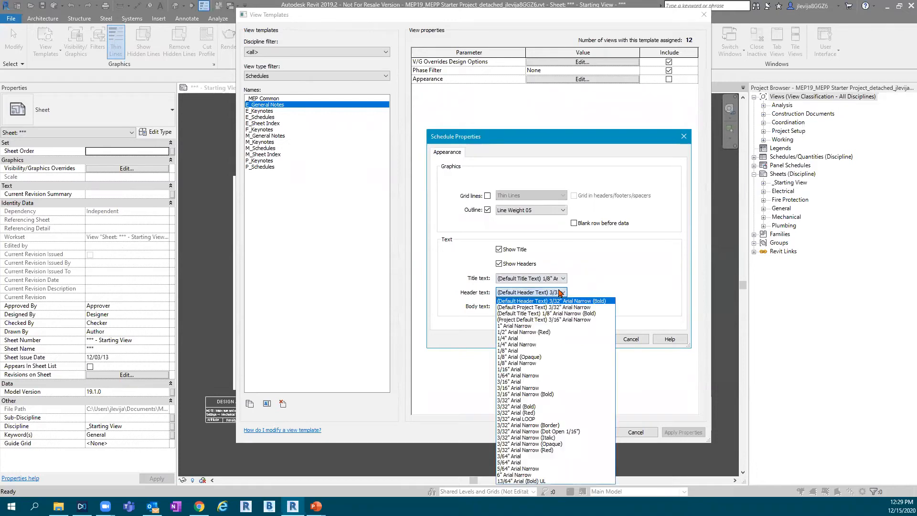
left_click(562, 293)
left_click(561, 307)
left_click(561, 308)
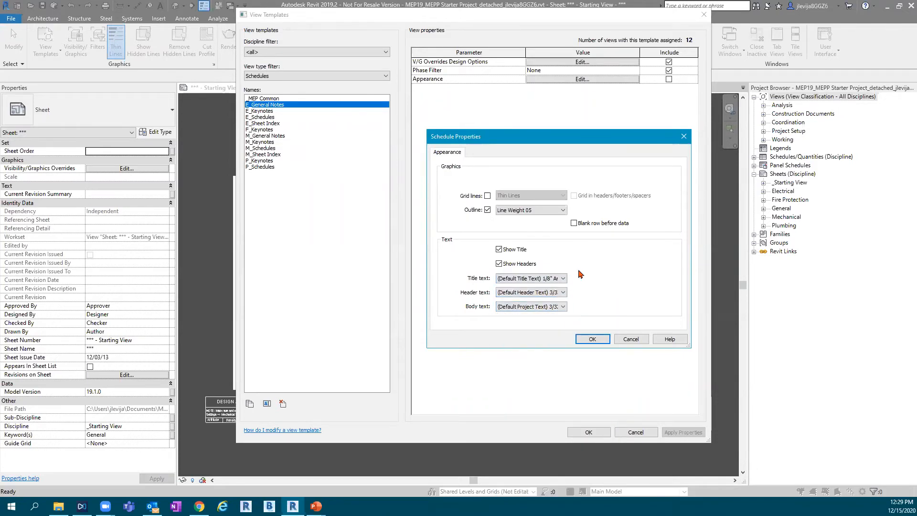
- Review the line styles offered for the schedule outline and close the appearance settings with the outline kept at Line Weight 05
left_click(562, 211)
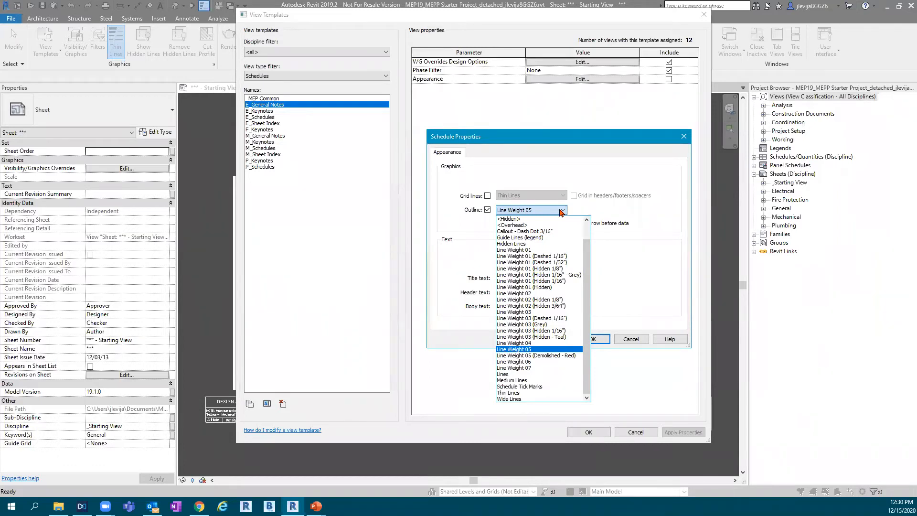
left_click(561, 212)
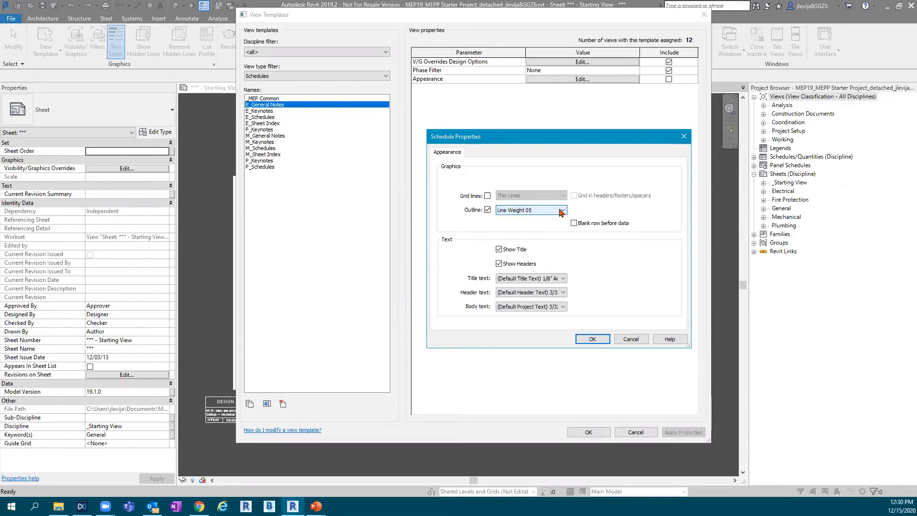
left_click(594, 340)
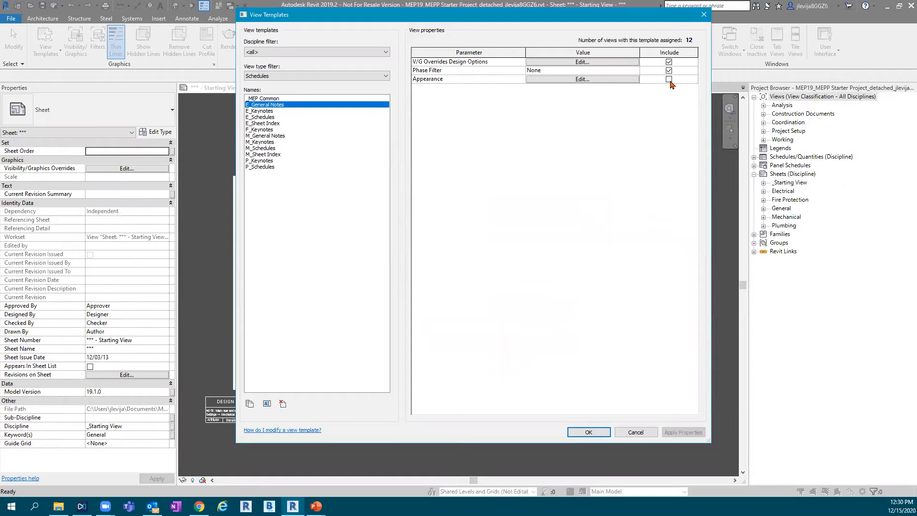
- Check the phase filter and the design option overrides of E_General Notes, leaving both without changes
left_click(634, 71)
left_click(634, 72)
left_click(624, 61)
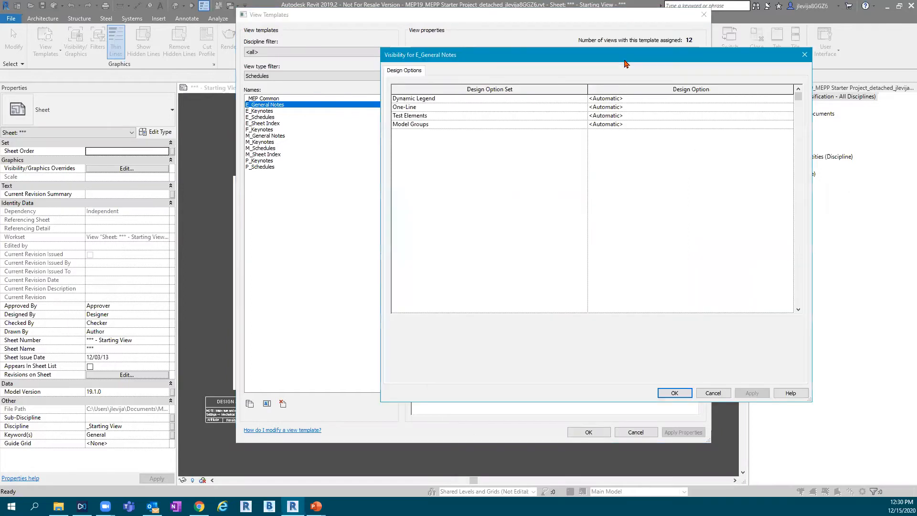
left_click(715, 394)
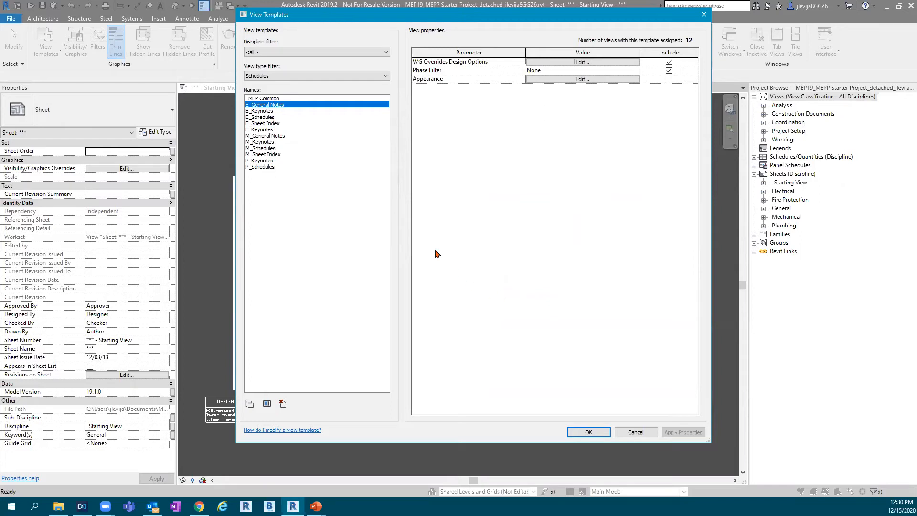
- Filter the templates back to Floor, Structural, Area Plans and check the detail level choices of the M_HVAC Plan template
left_click(351, 76)
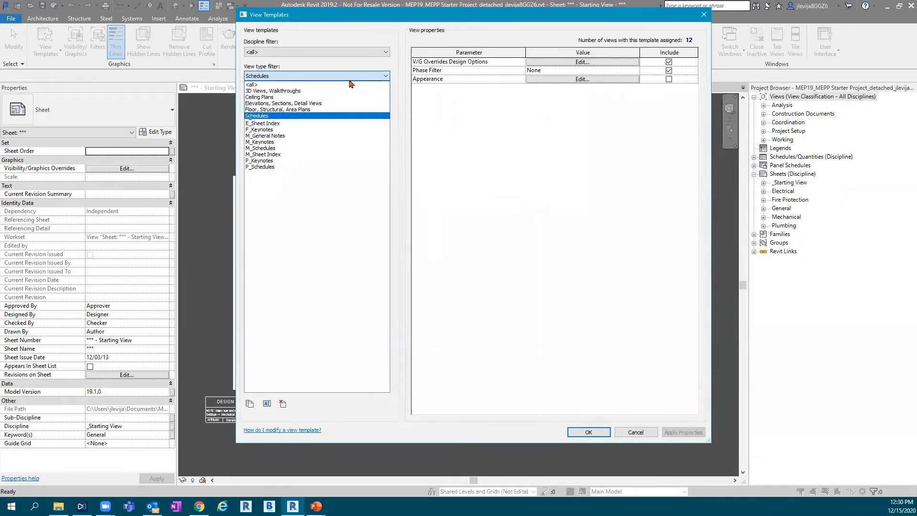
left_click(343, 111)
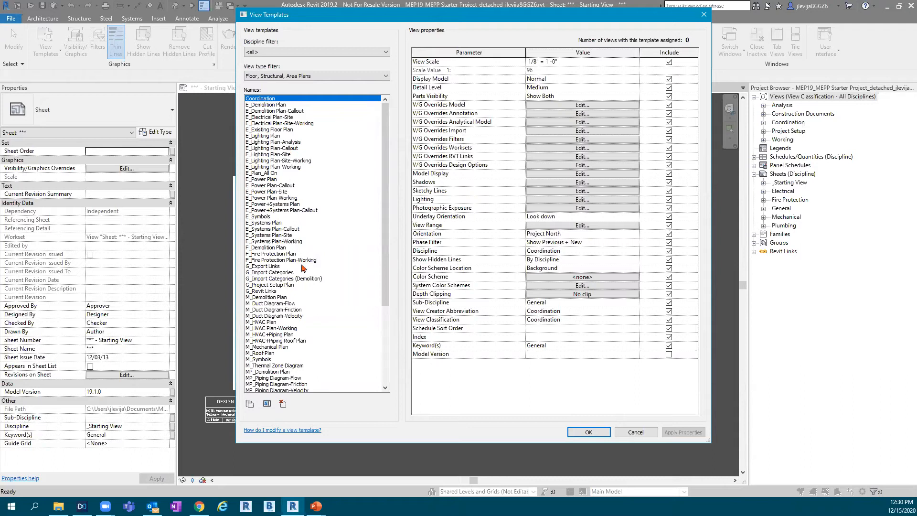
scroll(305, 271, "down", 6)
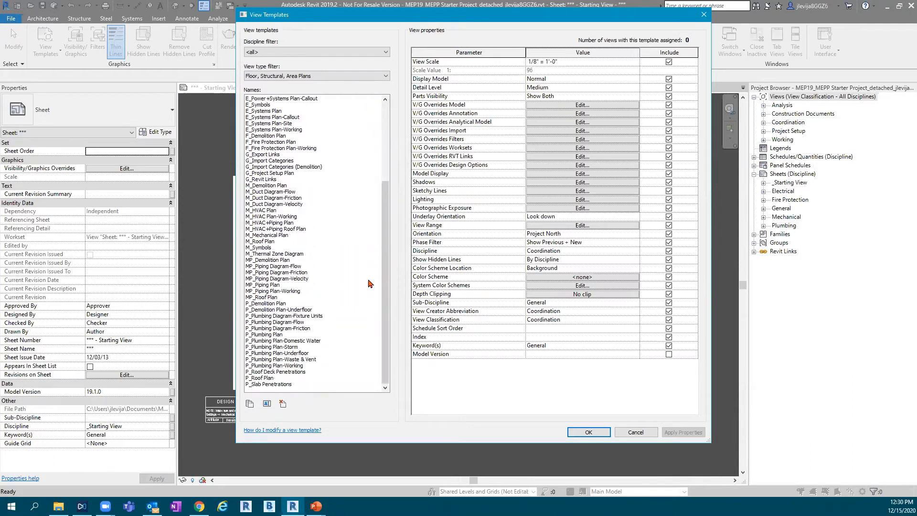
left_click(266, 211)
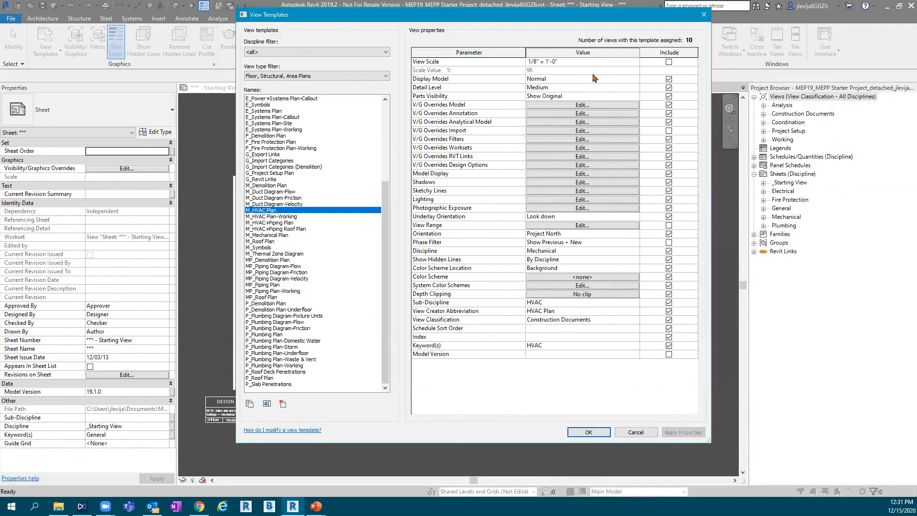
left_click(635, 88)
left_click(636, 88)
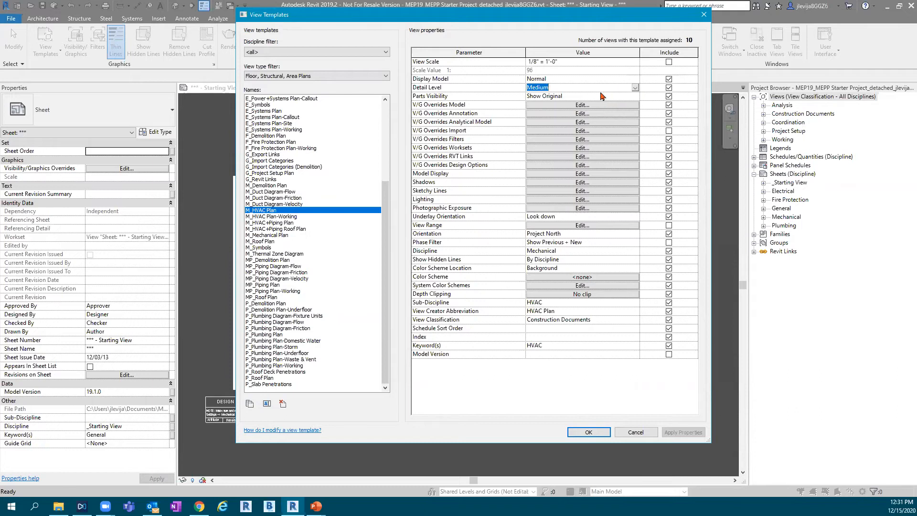
- Open the model visibility/graphics overrides of M_HVAC Plan and examine which categories from Air Terminals to Mechanical Equipment are shown or halftoned
left_click(575, 105)
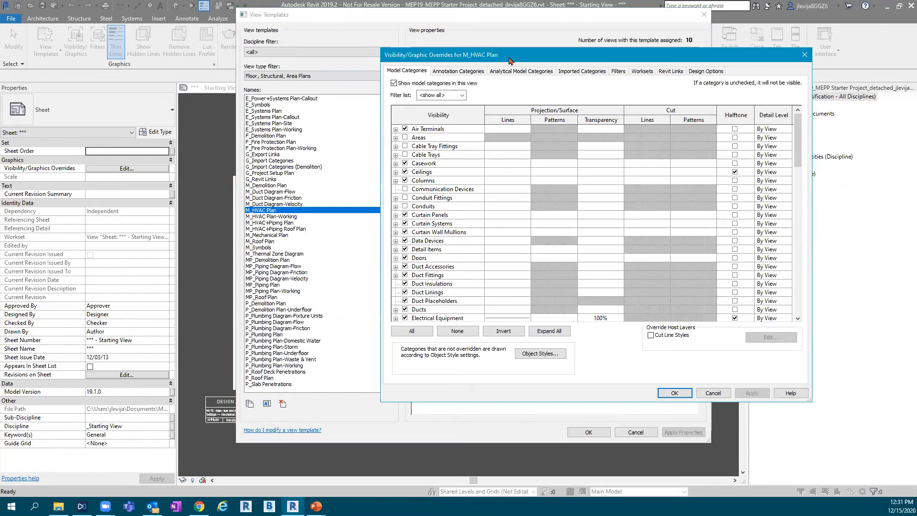
left_click_drag(510, 61, 515, 135)
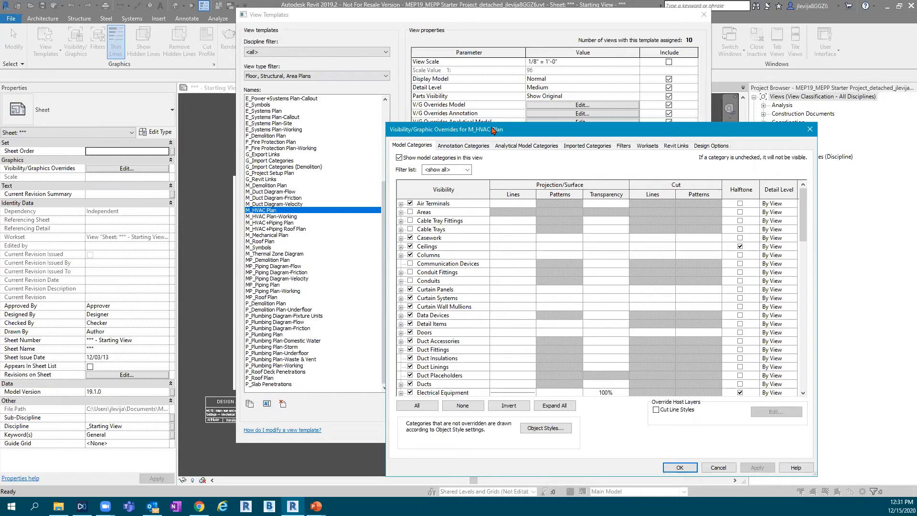
left_click_drag(494, 130, 507, 65)
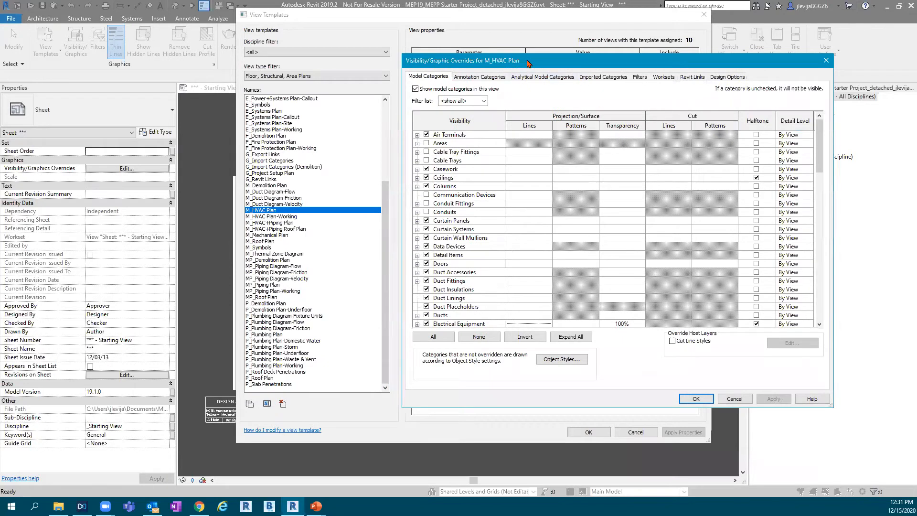
left_click_drag(529, 63, 545, 59)
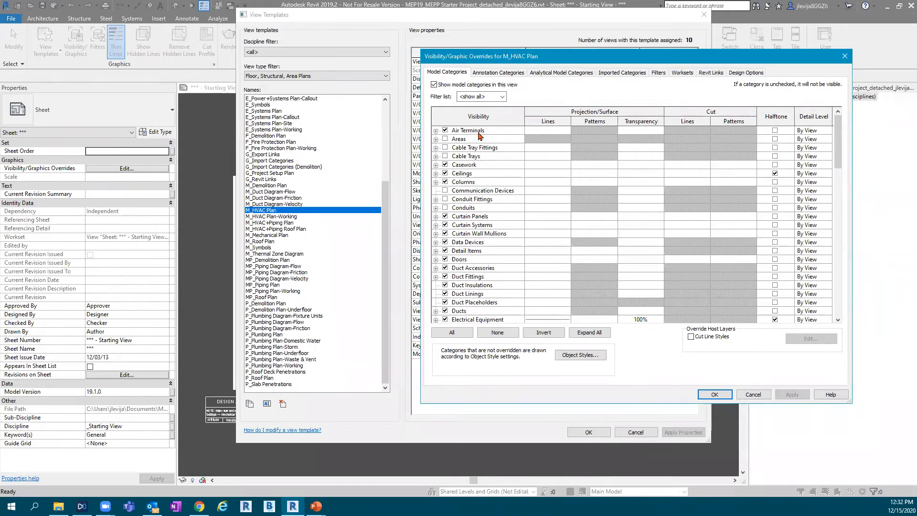
scroll(478, 154, "down", 1)
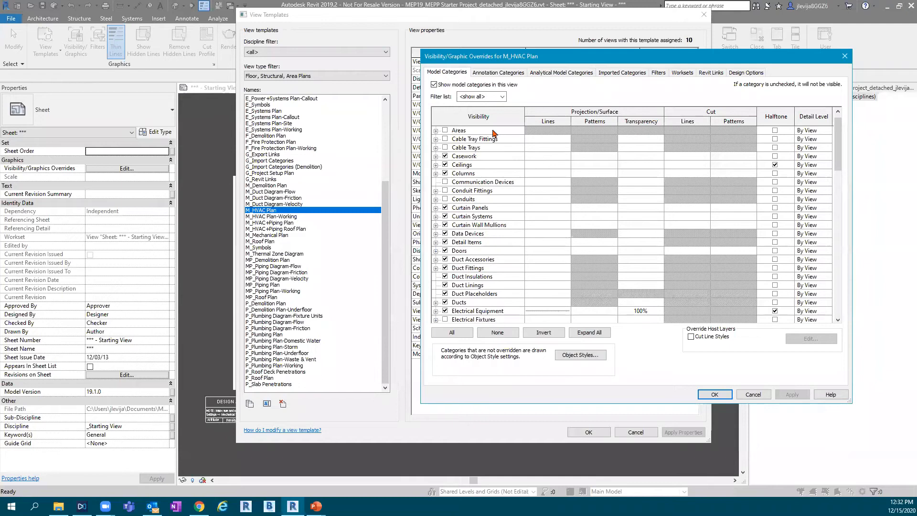
scroll(484, 155, "up", 1)
scroll(495, 213, "down", 2)
scroll(494, 216, "down", 10)
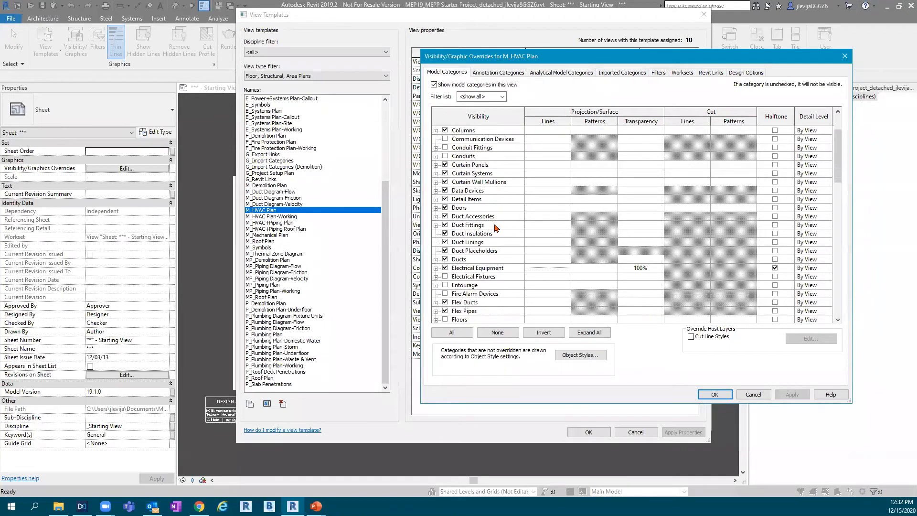
scroll(511, 216, "down", 4)
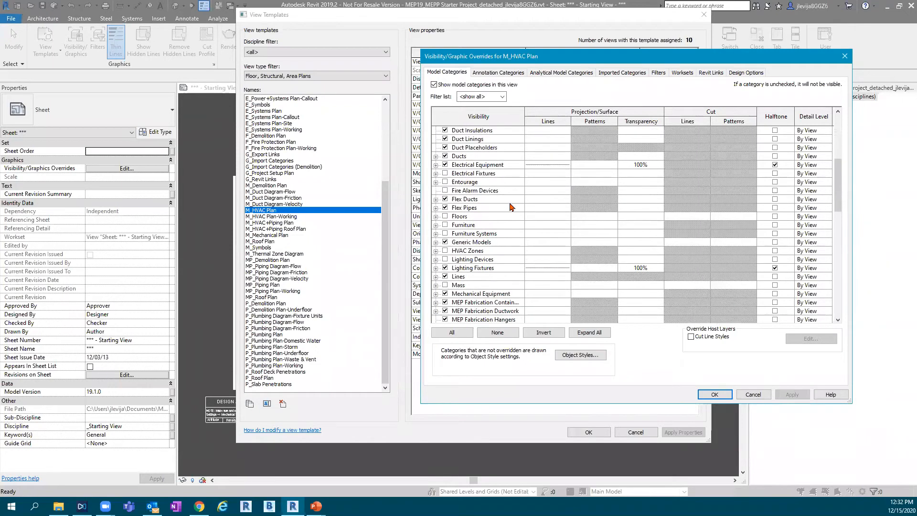
scroll(493, 193, "up", 11)
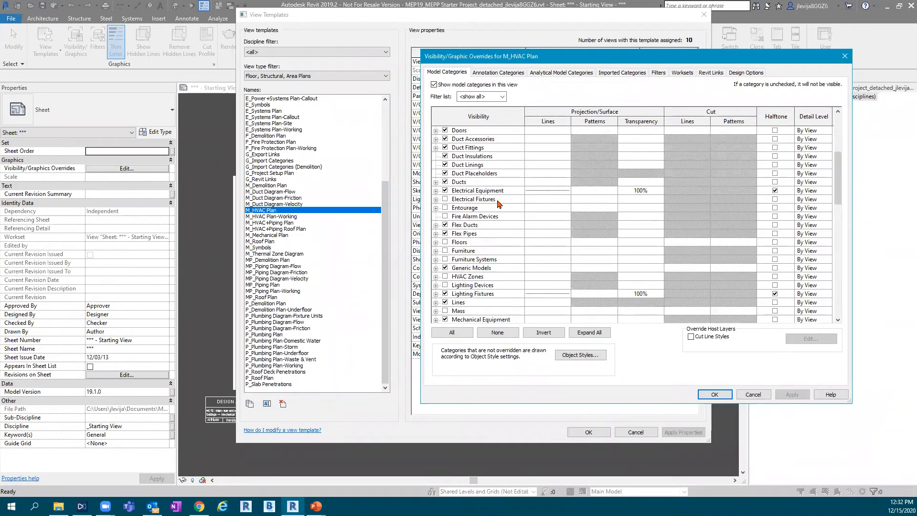
scroll(511, 234, "down", 12)
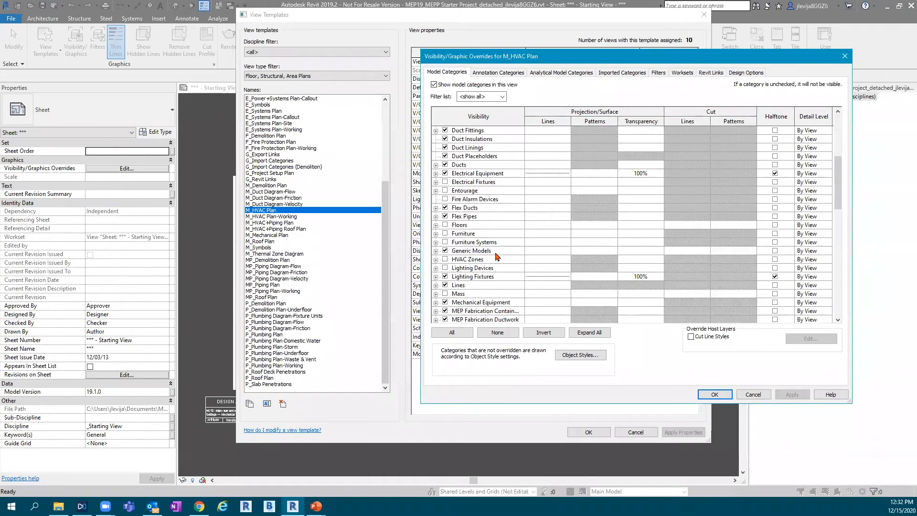
- Inspect the Generic Models subcategories and the projection line override of Lighting Fixtures, closing the line graphics without changes
left_click(435, 251)
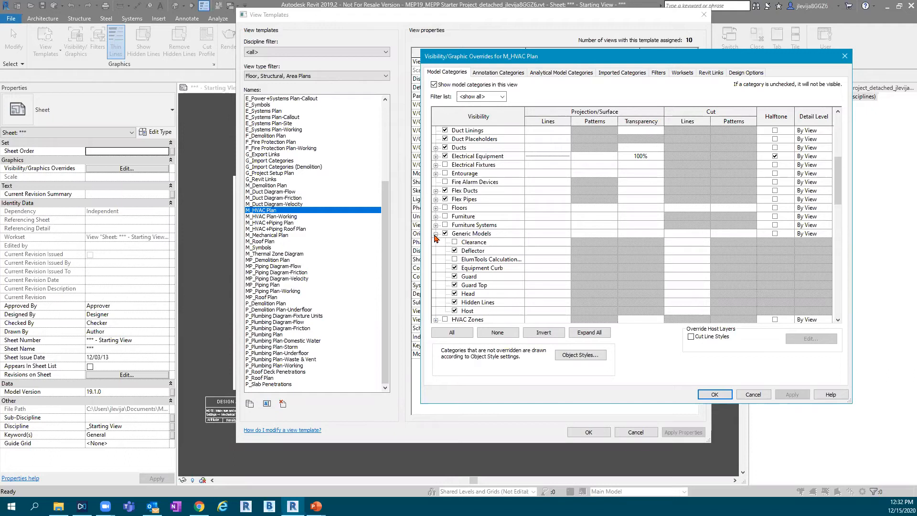
left_click(436, 233)
scroll(458, 234, "down", 2)
scroll(486, 220, "down", 1)
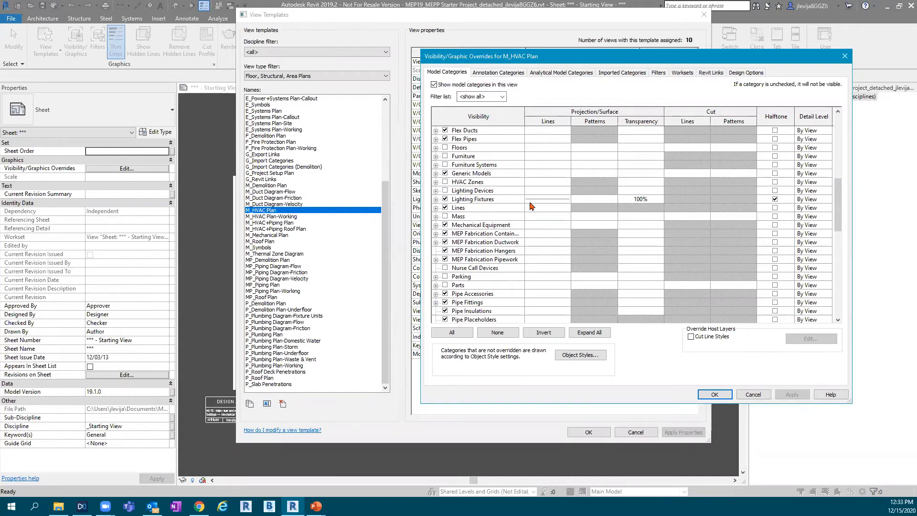
left_click(551, 199)
left_click(551, 200)
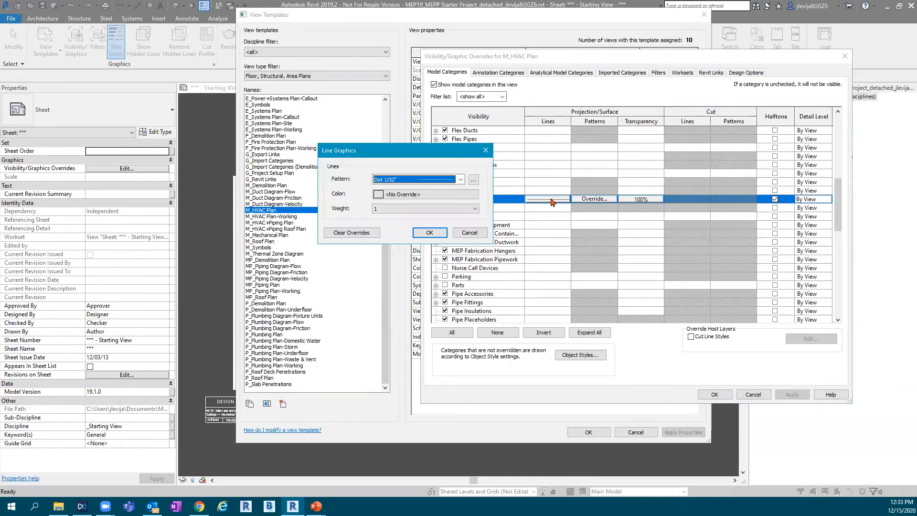
left_click(465, 233)
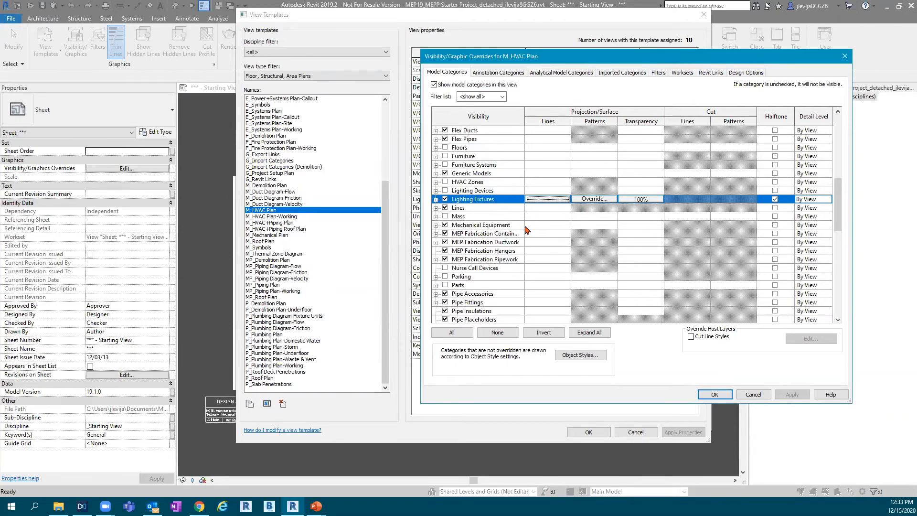
- Examine which M_HVAC Plan model categories from Lighting Fixtures to Telephone Devices are shown, moving the overrides dialog aside to compare the template properties
scroll(529, 232, "down", 1)
scroll(529, 232, "down", 1)
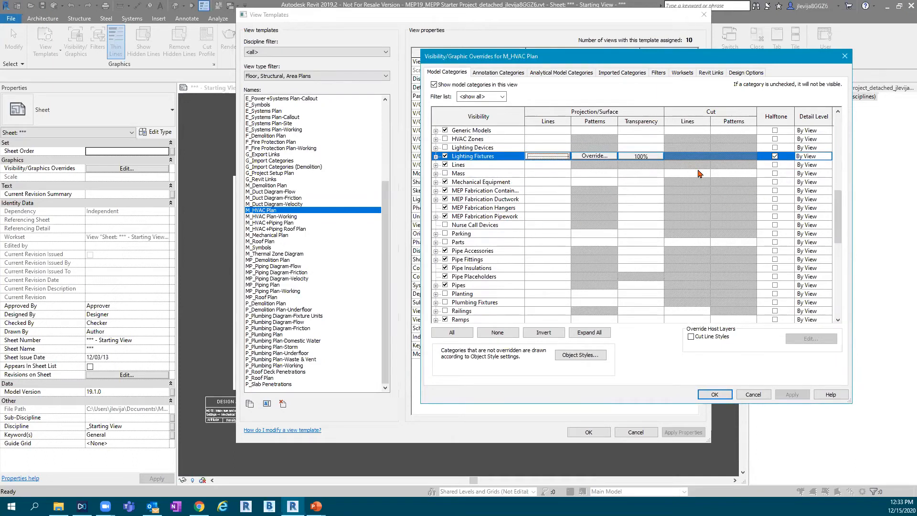
scroll(497, 180, "down", 3)
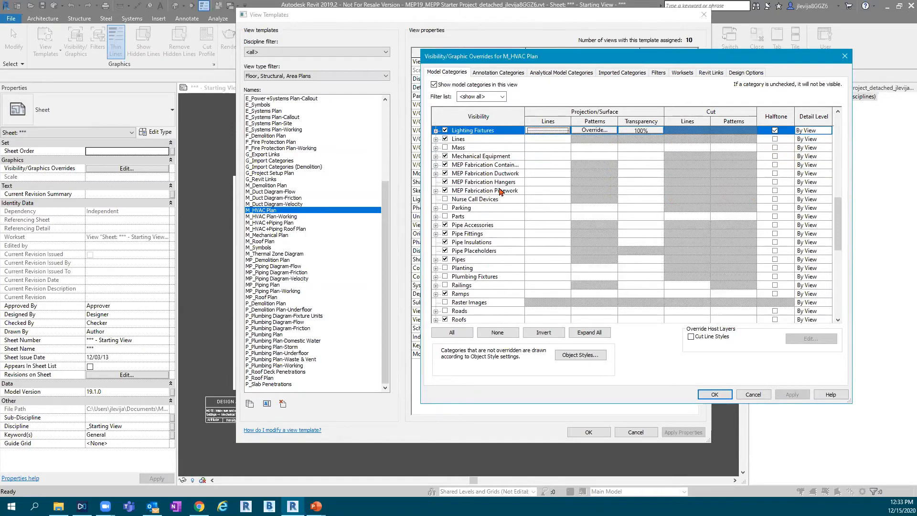
scroll(501, 184, "down", 1)
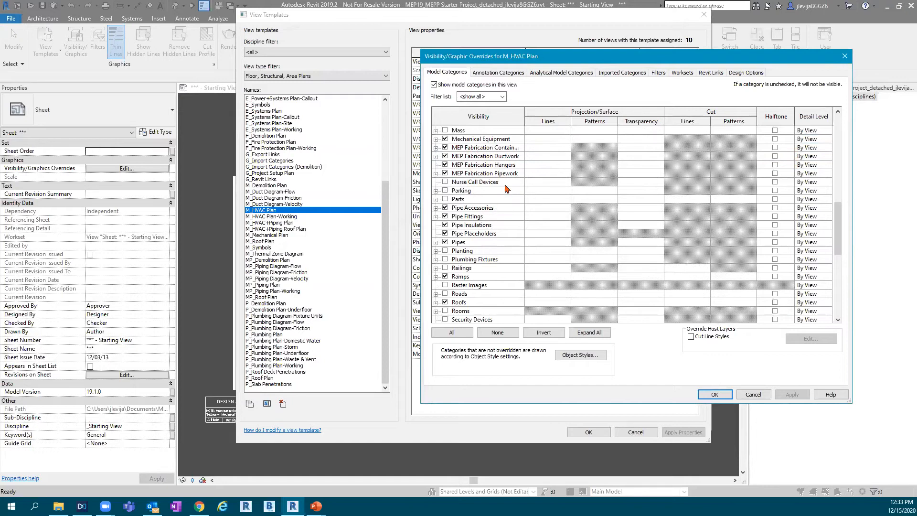
scroll(497, 236, "down", 1)
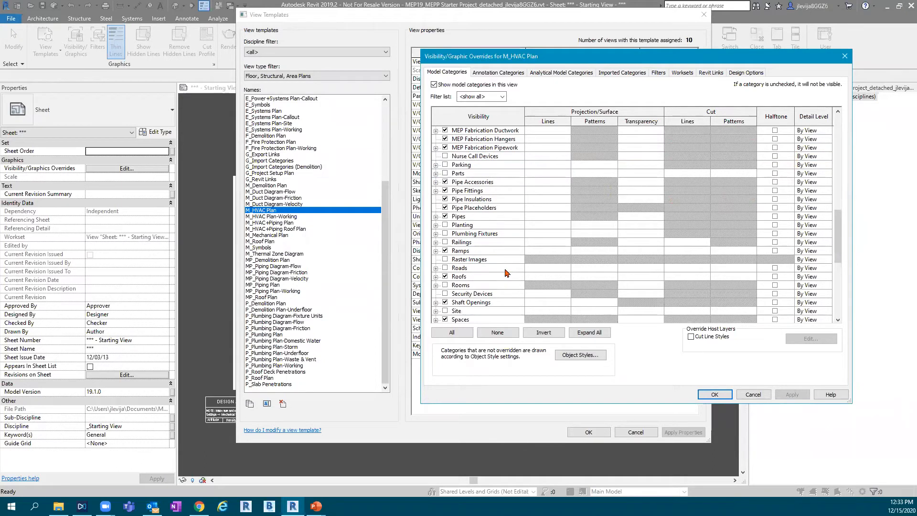
scroll(501, 243, "down", 3)
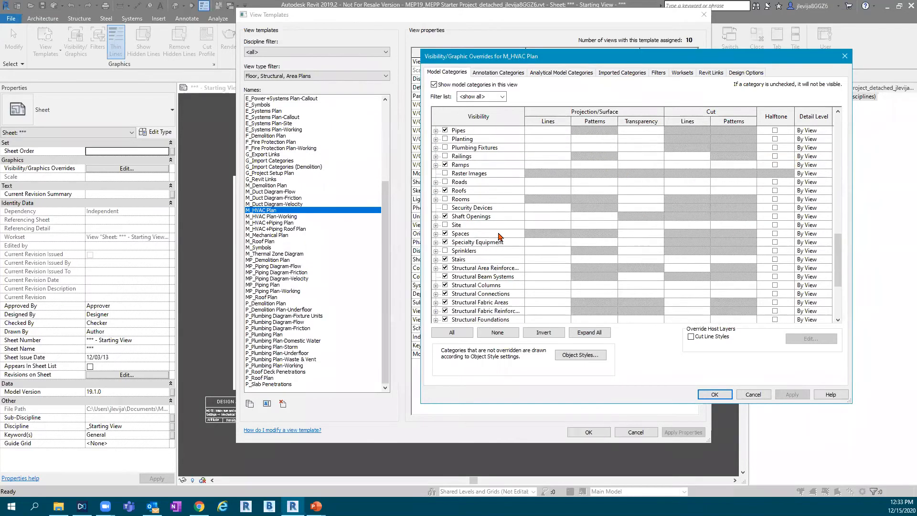
scroll(499, 236, "down", 2)
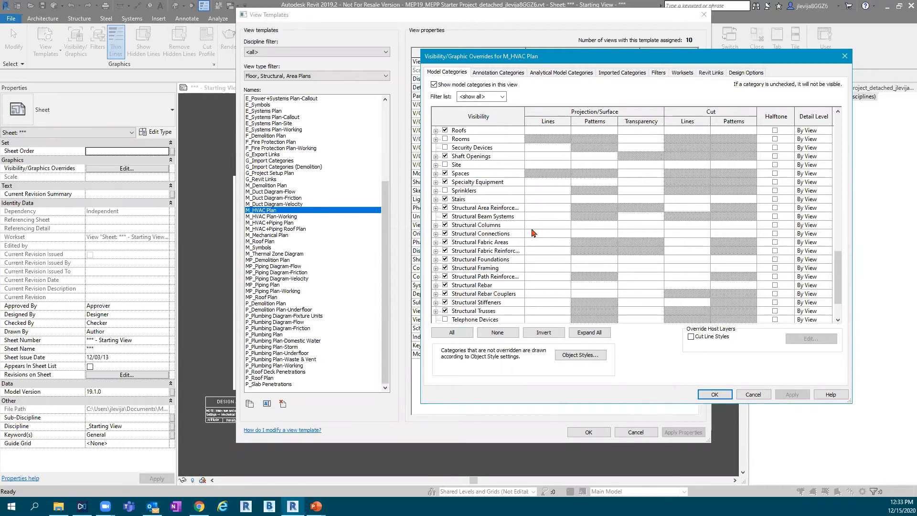
scroll(504, 249, "up", 1)
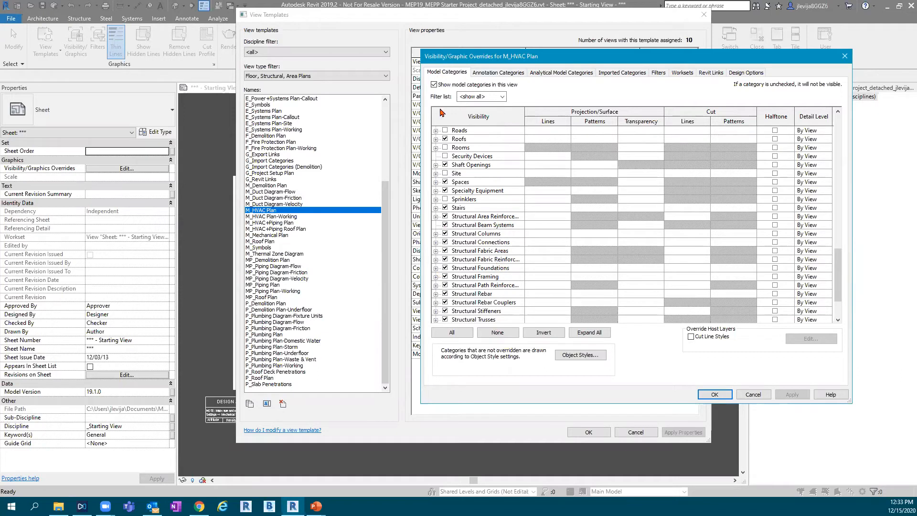
left_click_drag(476, 61, 687, 70)
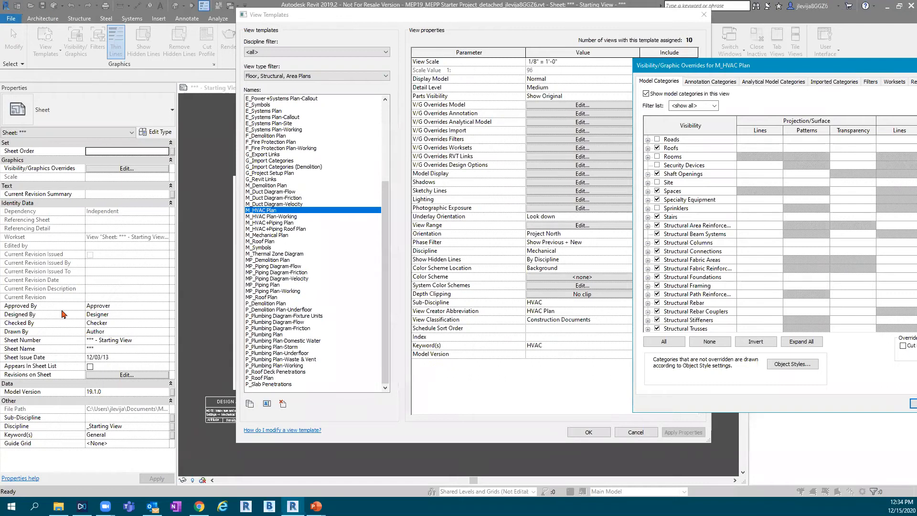
left_click_drag(790, 67, 537, 52)
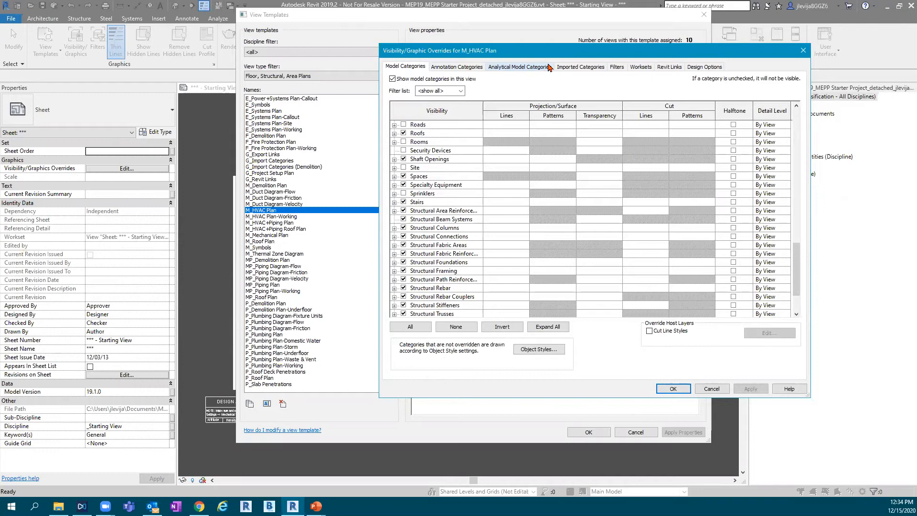
- Inspect the custom link display settings of A19_Architectural Placeholder.rvt for its model categories, closing them without changes
left_click(670, 67)
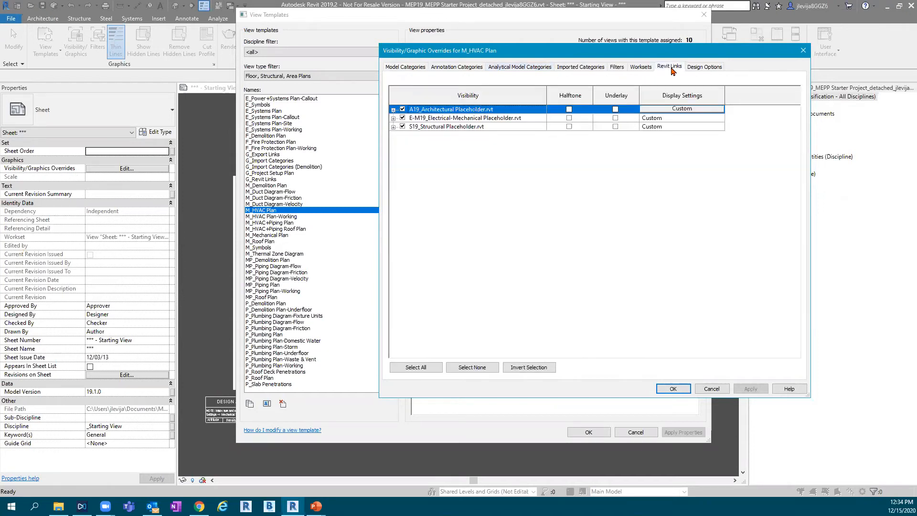
left_click(675, 110)
left_click(398, 132)
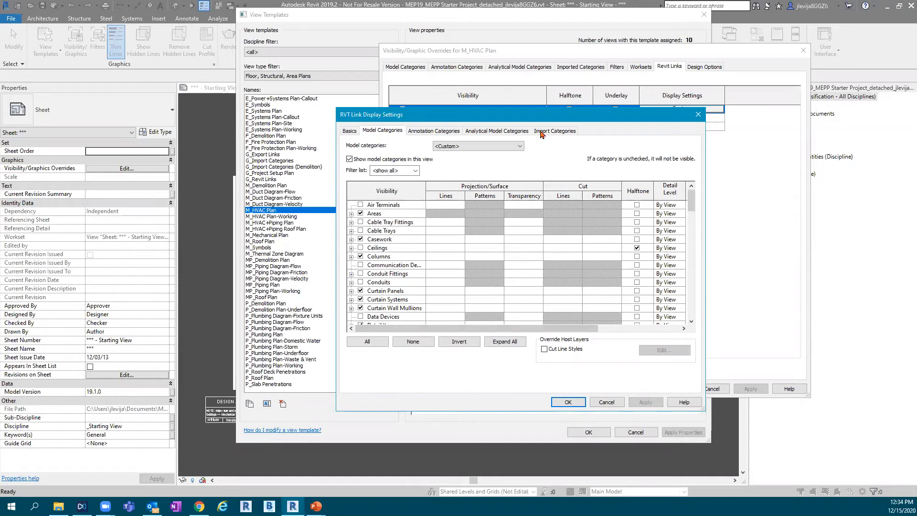
left_click_drag(533, 119, 542, 153)
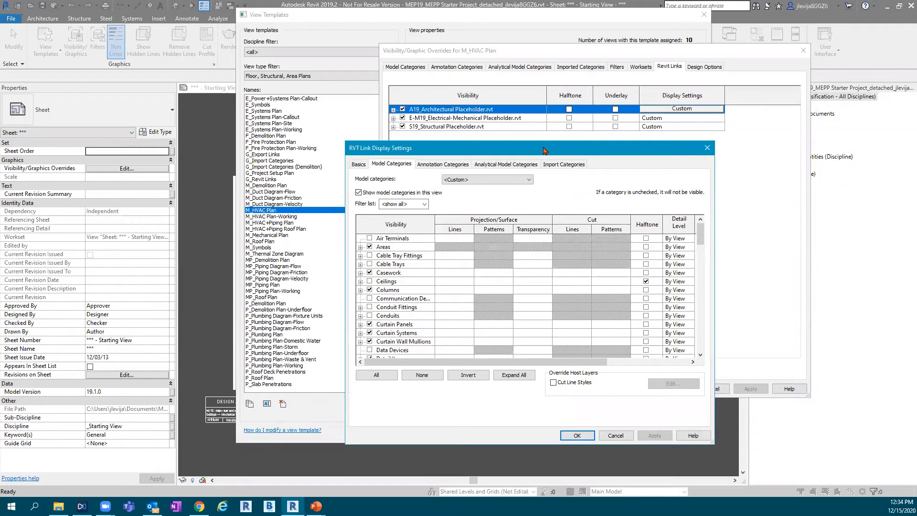
left_click(616, 435)
- Check the imported categories briefly and review the remaining model categories down to Wires
left_click(578, 67)
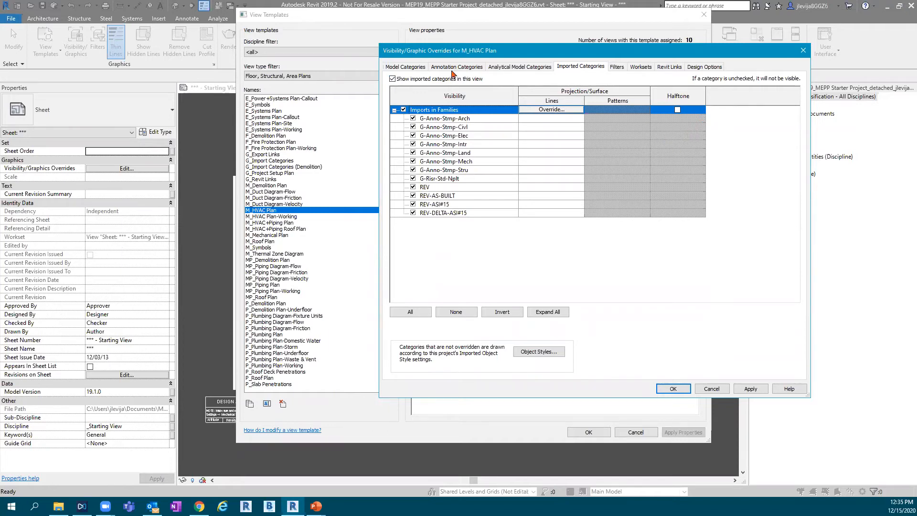
left_click(413, 68)
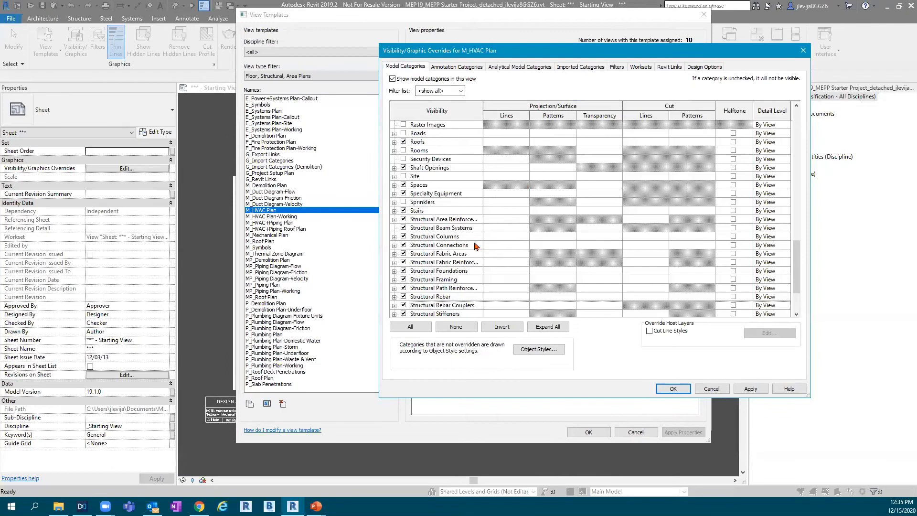
scroll(476, 246, "down", 1)
scroll(456, 279, "down", 1)
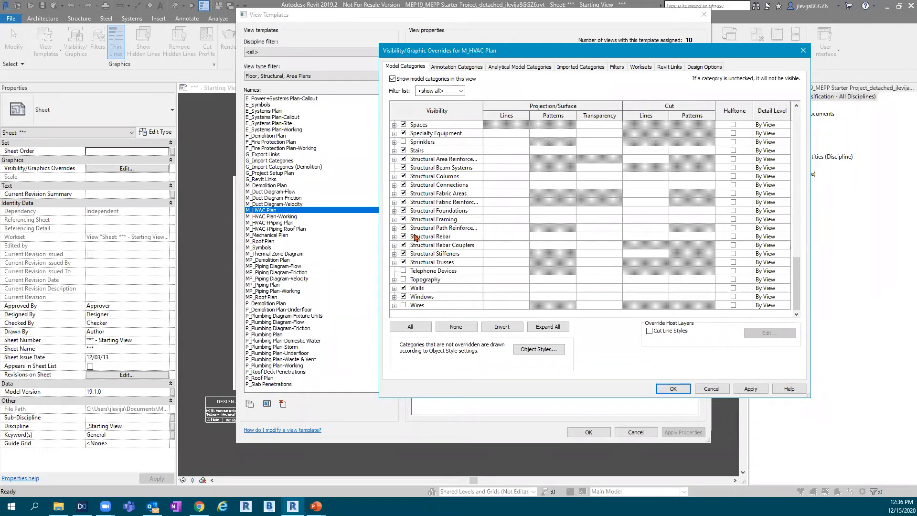
scroll(477, 245, "up", 2)
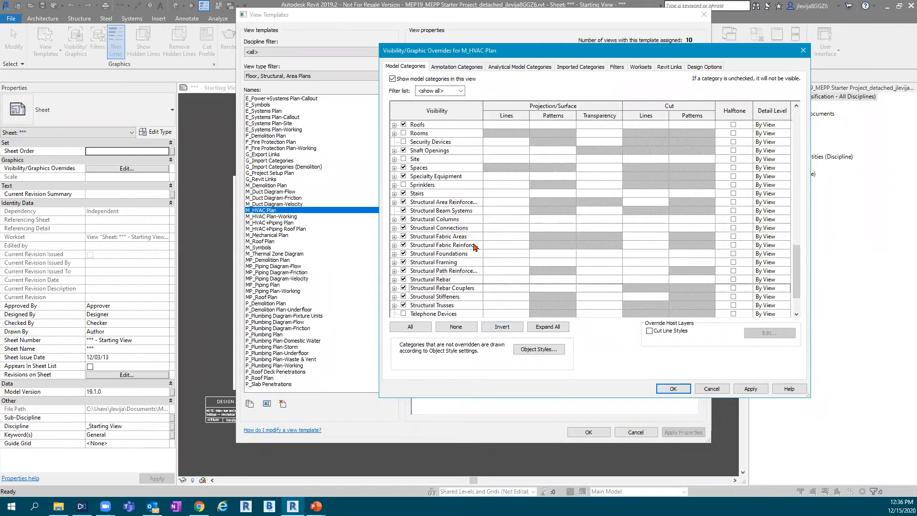
- Review the annotation category visibility of M_HVAC Plan from Adaptive Points to Zone Tags
left_click(463, 67)
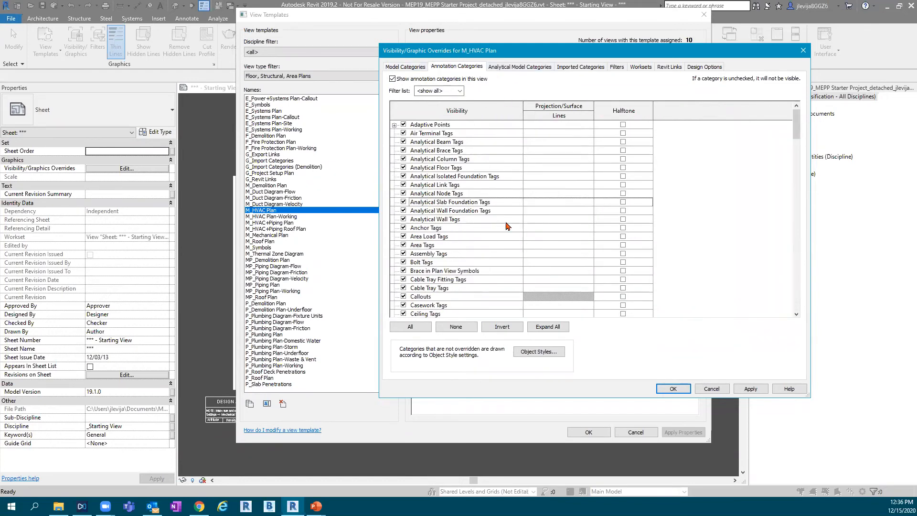
scroll(492, 241, "down", 2)
scroll(493, 243, "down", 5)
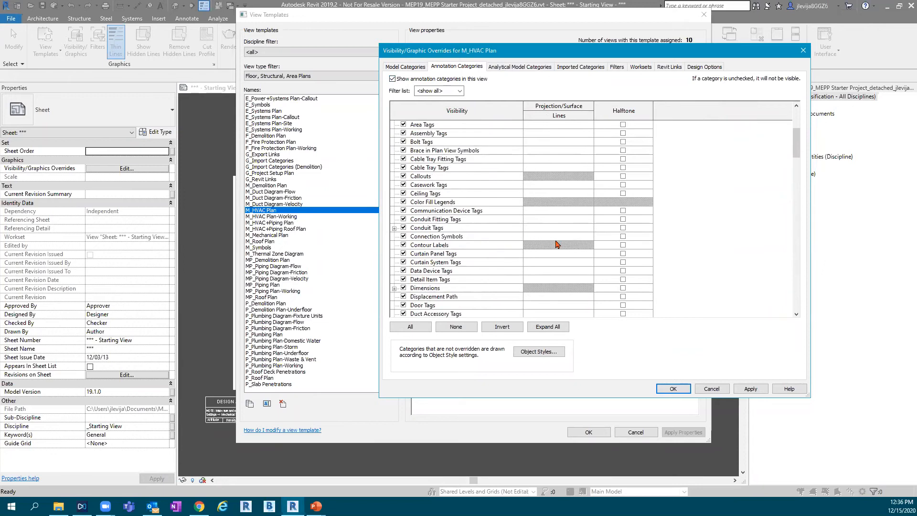
left_click_drag(796, 158, 791, 273)
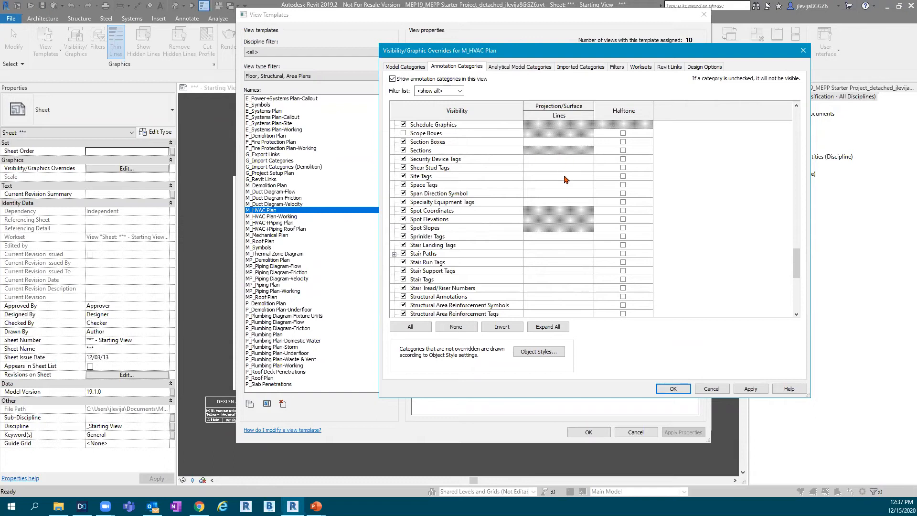
scroll(573, 260, "down", 6)
scroll(573, 277, "down", 2)
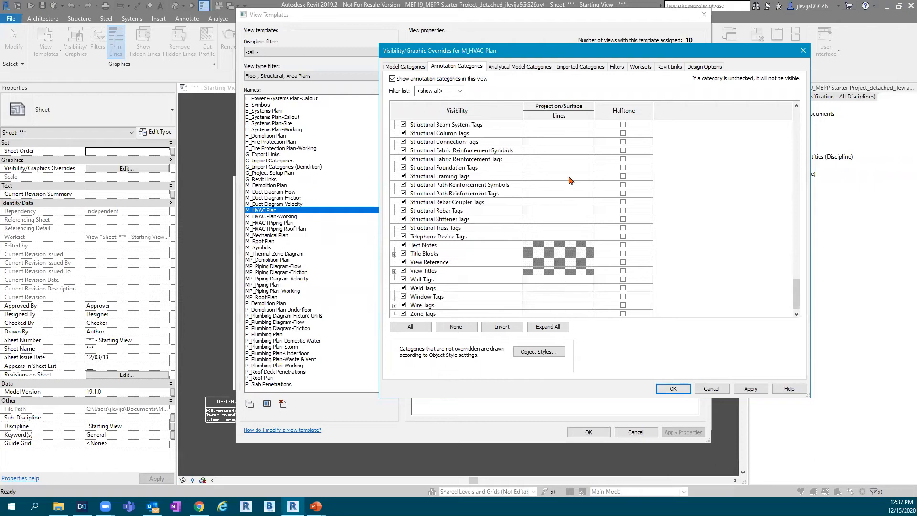
- Check the analytical model categories and the imported categories, collapsing and re-expanding Imports in Families
left_click(528, 69)
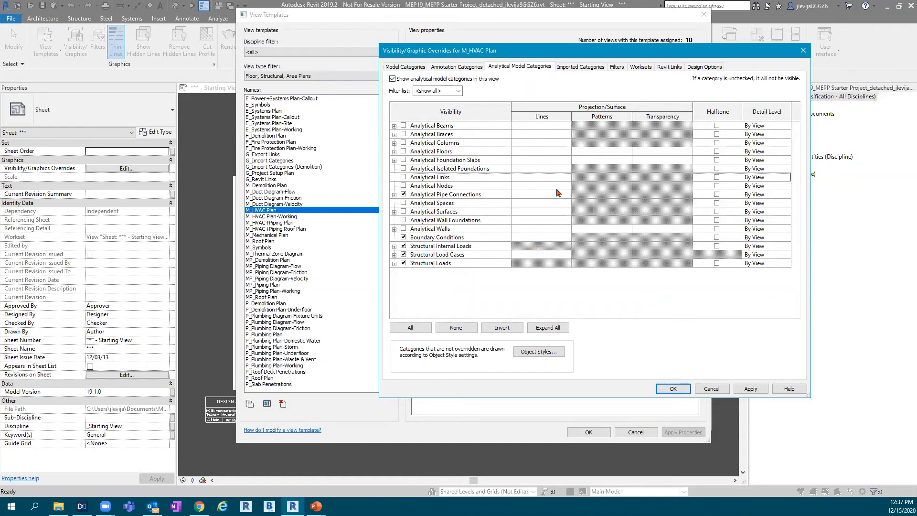
left_click(587, 70)
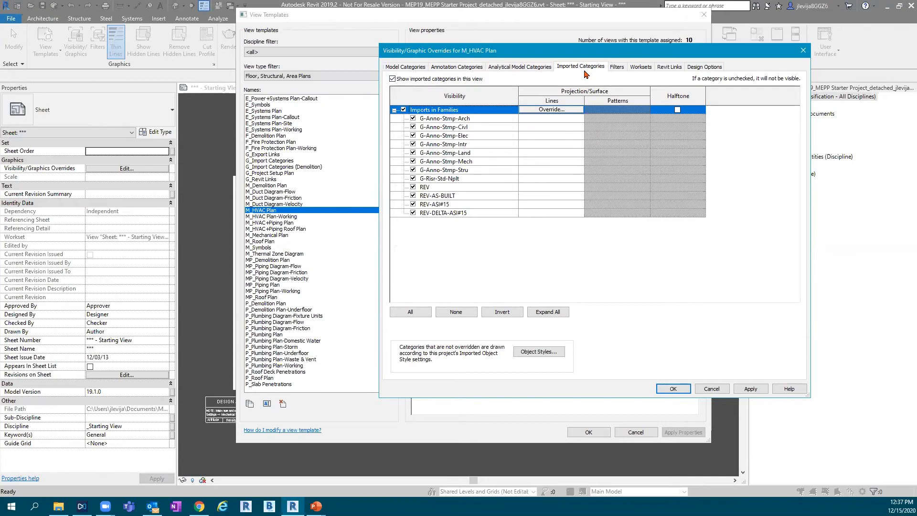
left_click(394, 110)
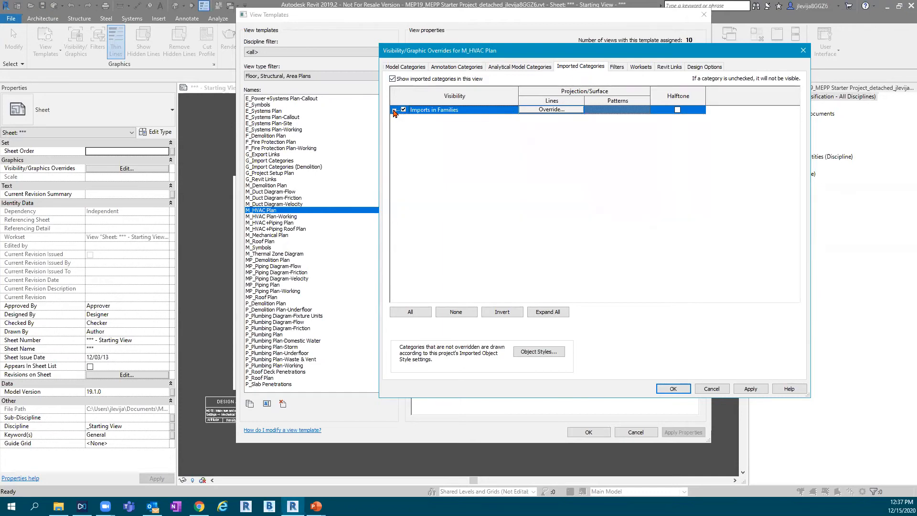
left_click(394, 110)
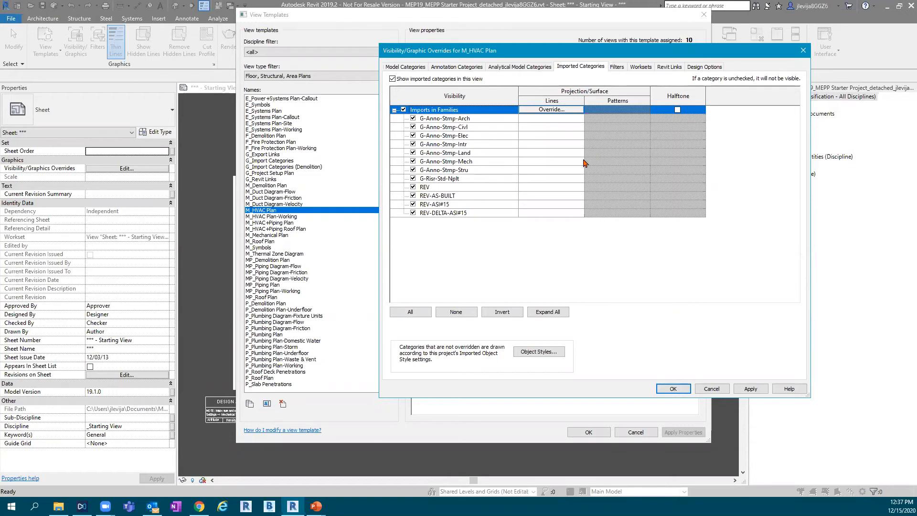
- Check the workset visibility settings and the applied filters, widening the filter Name column to read the full names
left_click(618, 70)
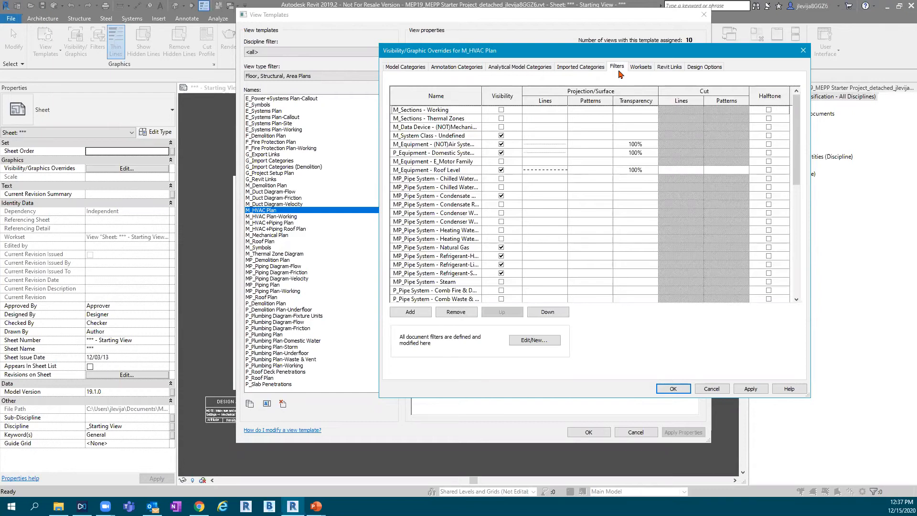
left_click(642, 69)
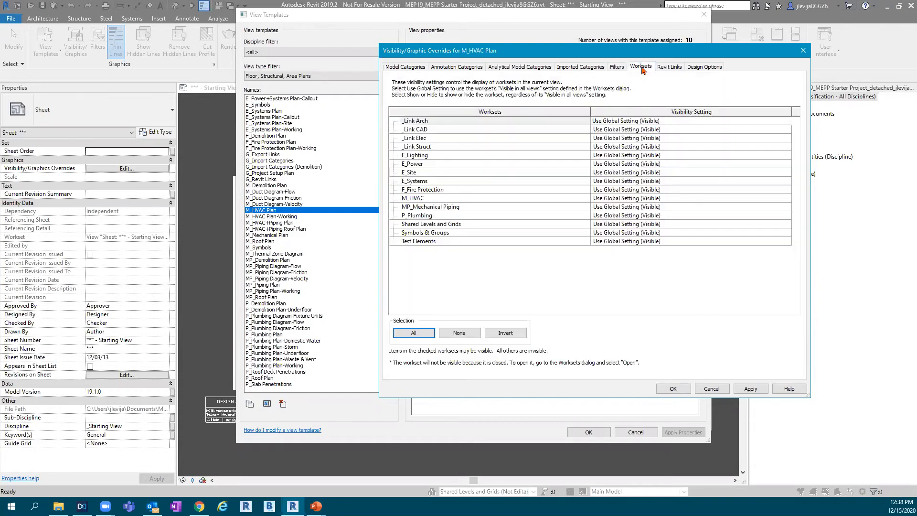
left_click(616, 69)
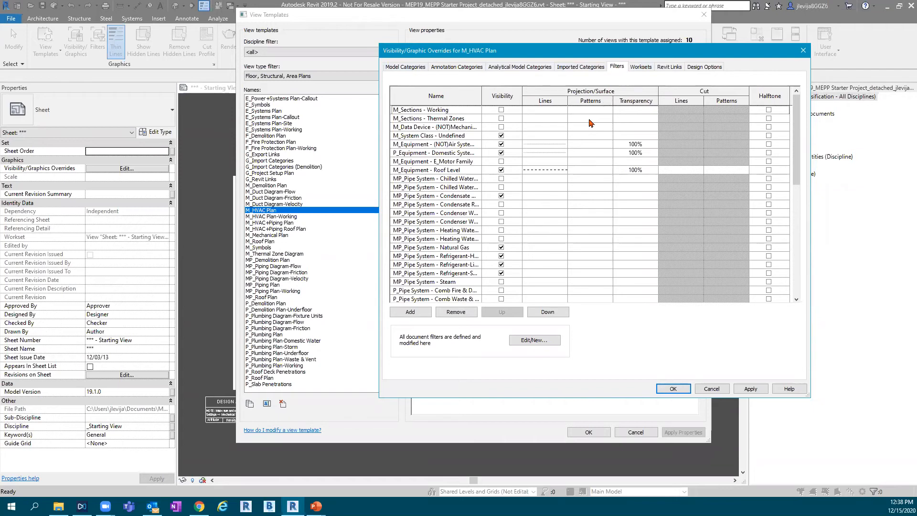
left_click_drag(481, 99, 531, 99)
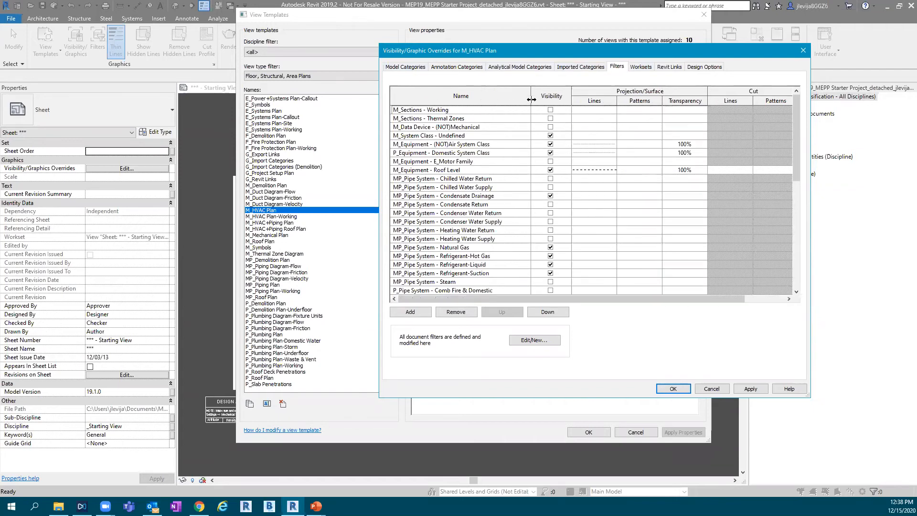
- Open the project's filter definitions and look through the rule-based filters back up to the E_Circuit Check entries
left_click(535, 340)
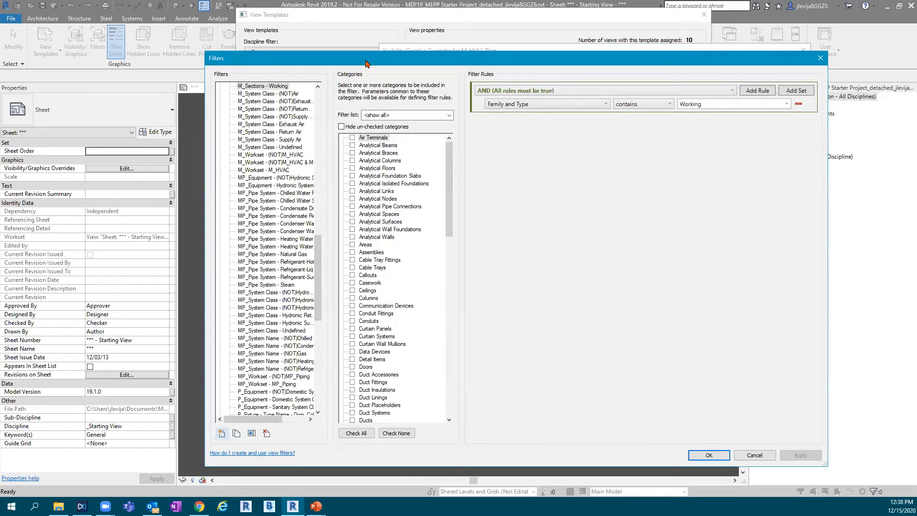
left_click_drag(366, 63, 385, 35)
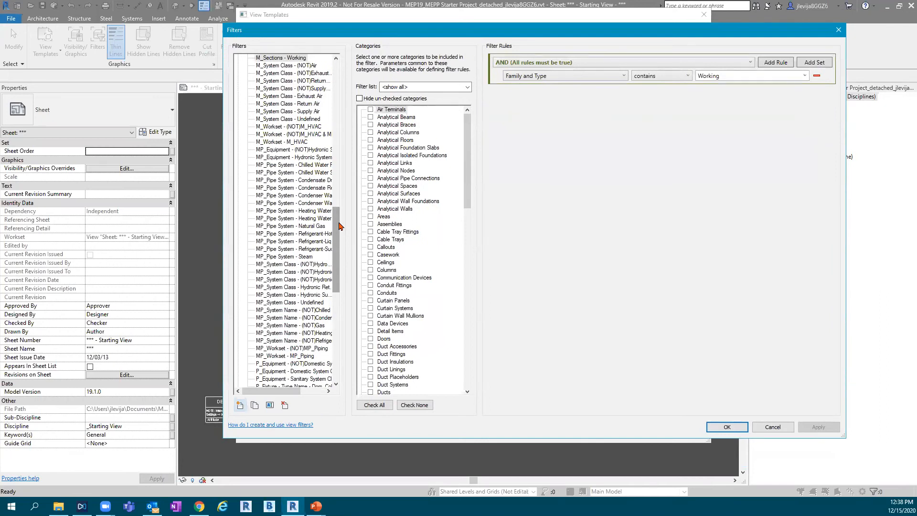
scroll(341, 191, "up", 9)
scroll(346, 175, "up", 3)
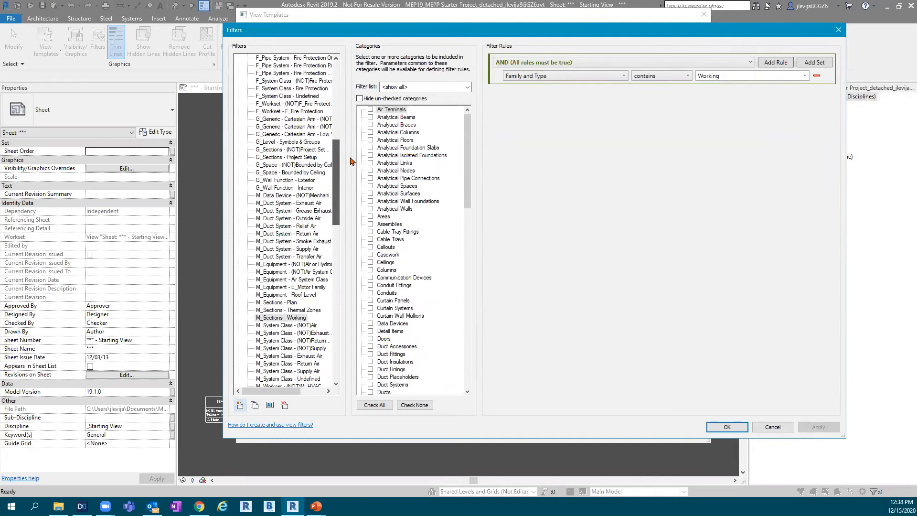
scroll(350, 161, "up", 13)
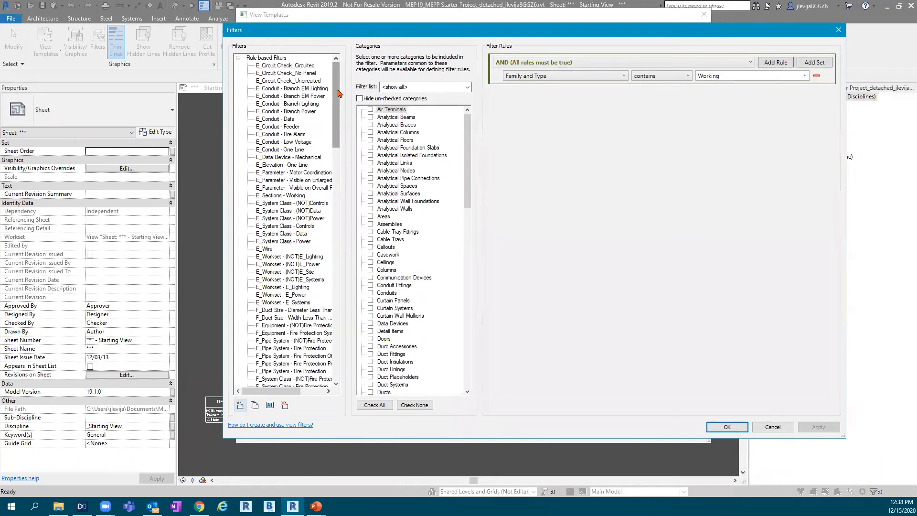
- Inspect the rules of the M_Equipment - Air System Class filter and look through the neighbouring mechanical filters
left_click_drag(338, 92, 362, 194)
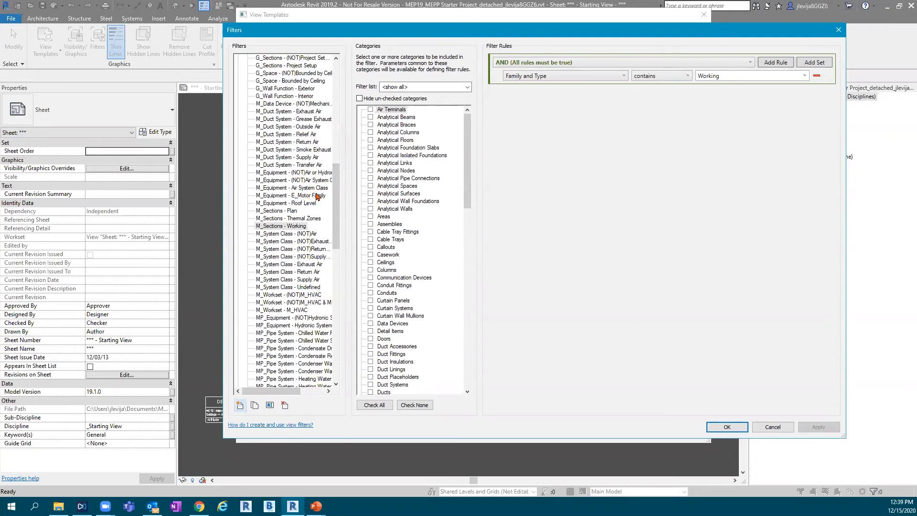
left_click(301, 187)
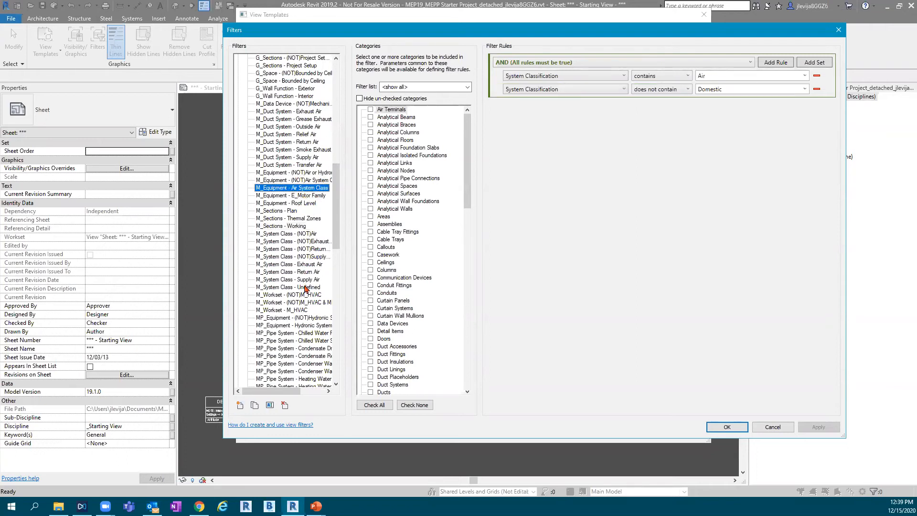
scroll(305, 284, "down", 2)
scroll(304, 284, "down", 1)
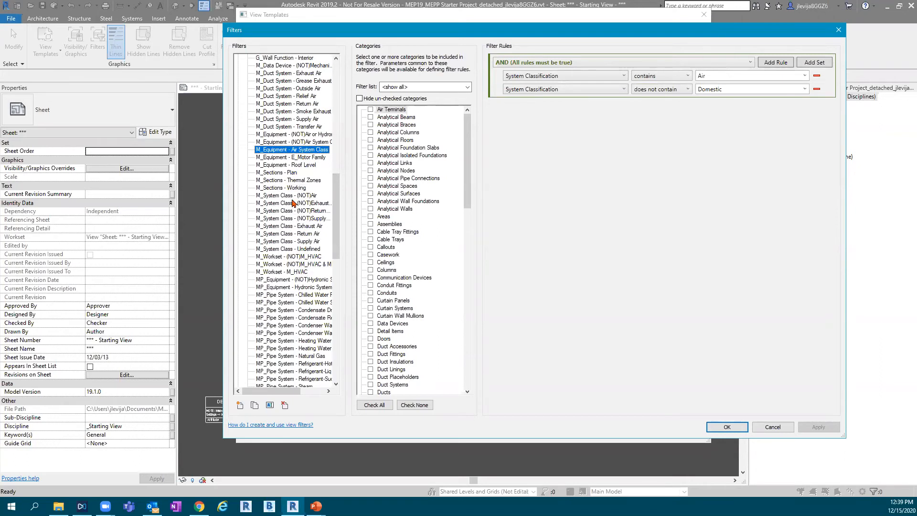
- Look through the duct system and equipment filters around M_Equipment - Air System Class and close the filter definitions without saving
scroll(293, 204, "up", 3)
scroll(293, 204, "up", 1)
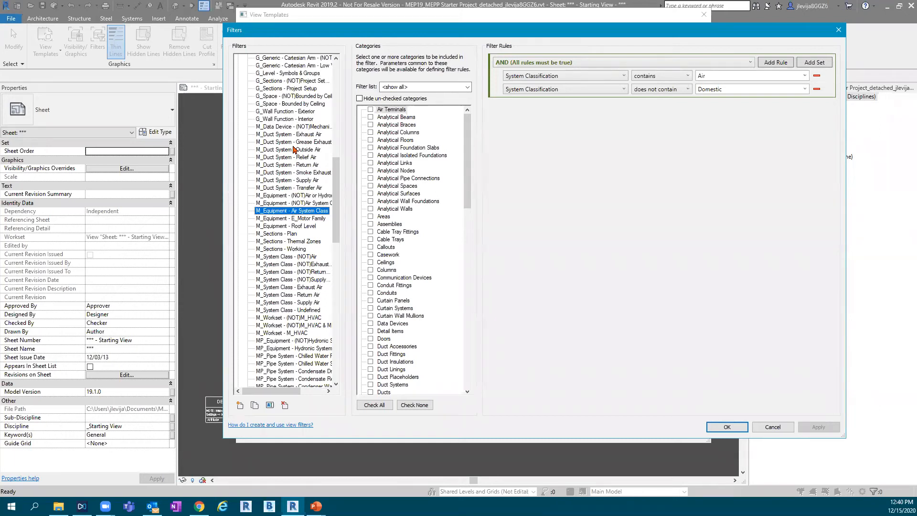
scroll(305, 221, "down", 2)
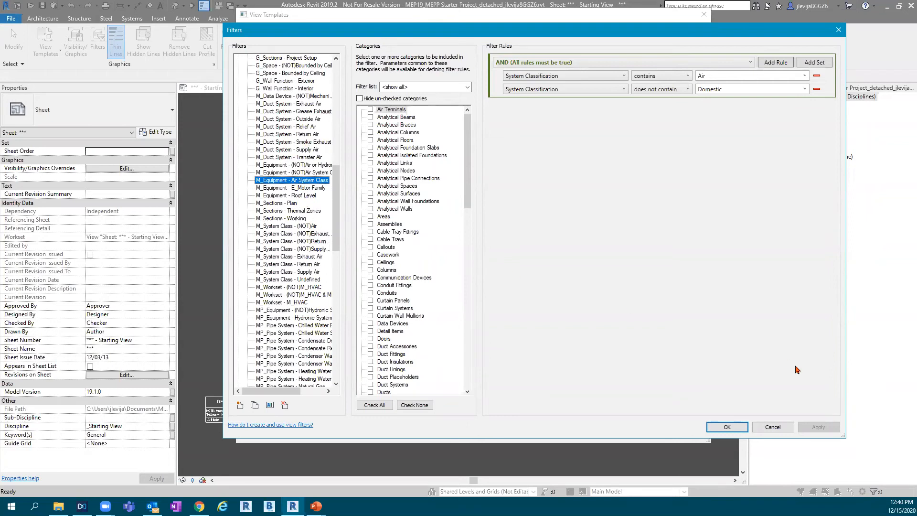
left_click(778, 427)
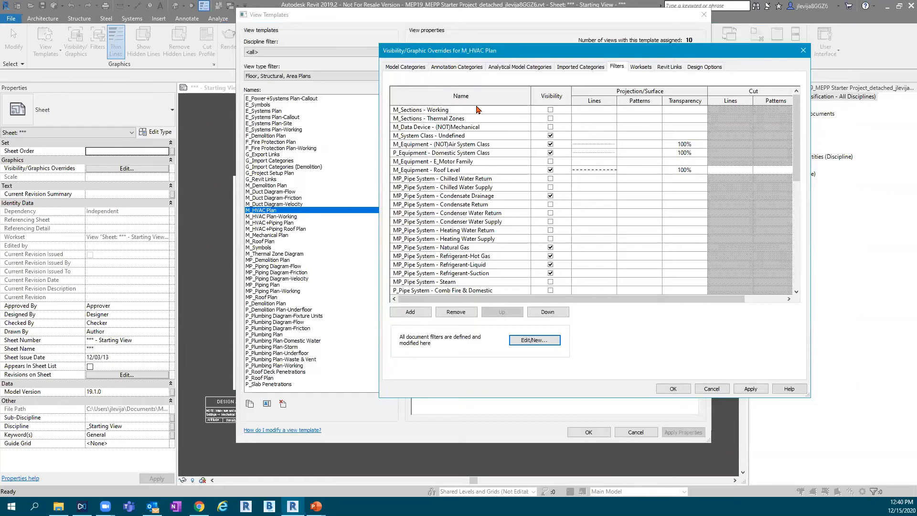
- Look through M_HVAC Plan's applied filters down to the fire protection pipe systems, and check its workset visibility settings
scroll(489, 243, "down", 2)
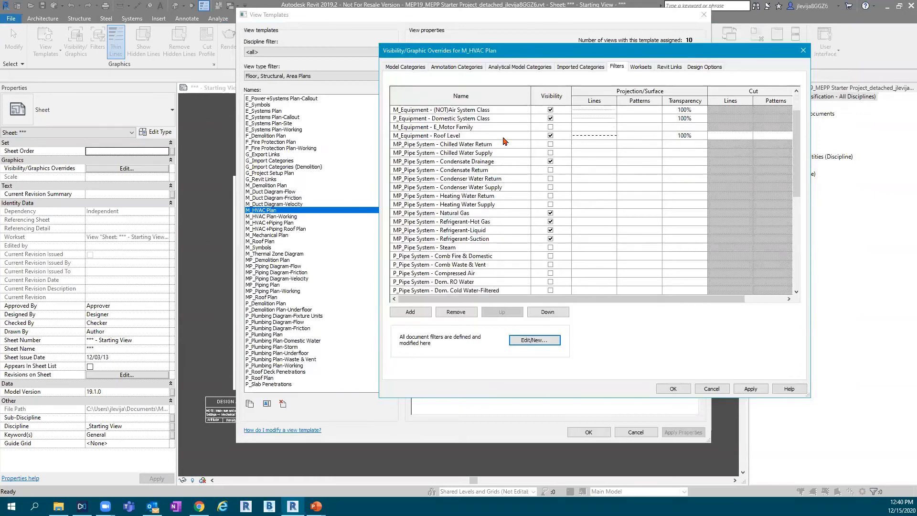
scroll(506, 144, "down", 2)
scroll(519, 241, "down", 1)
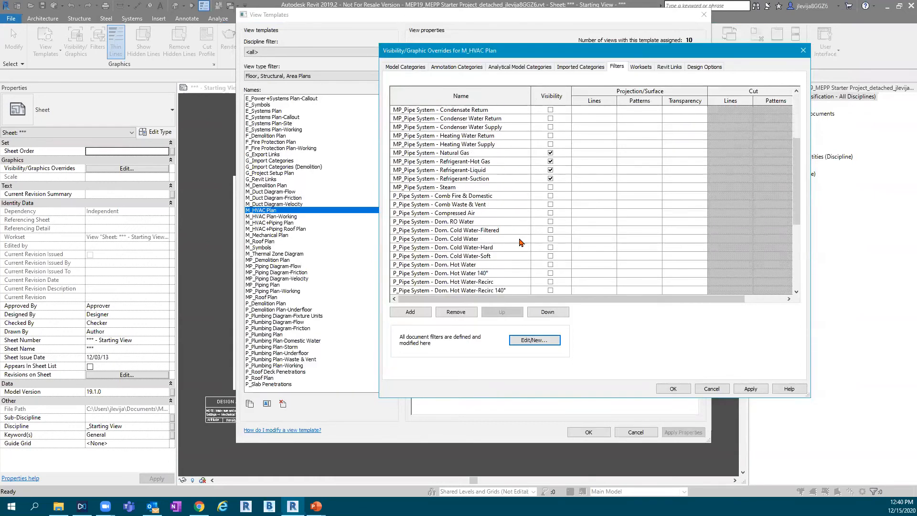
scroll(518, 241, "down", 2)
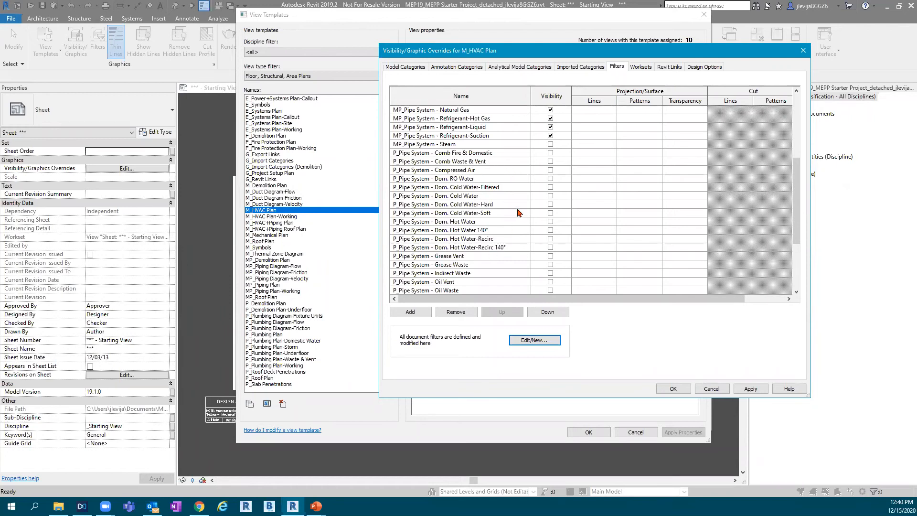
scroll(517, 207, "down", 1)
scroll(516, 207, "down", 3)
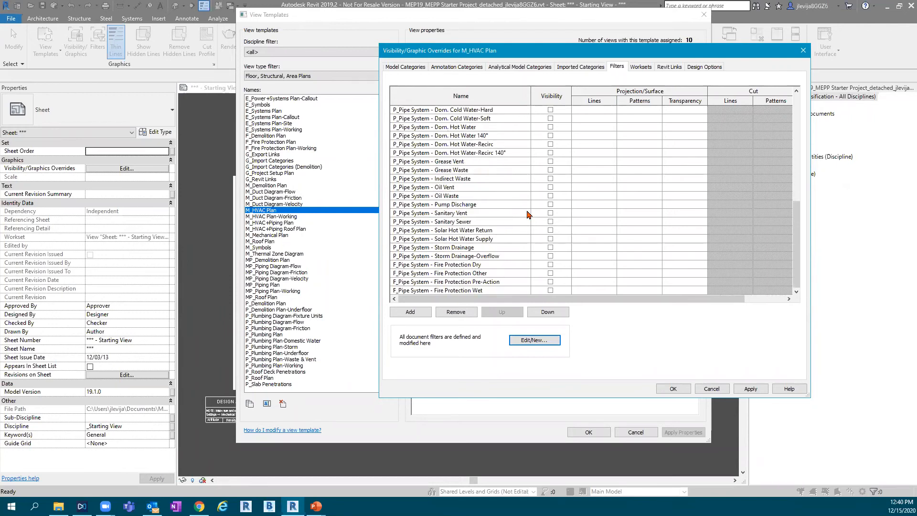
left_click(640, 69)
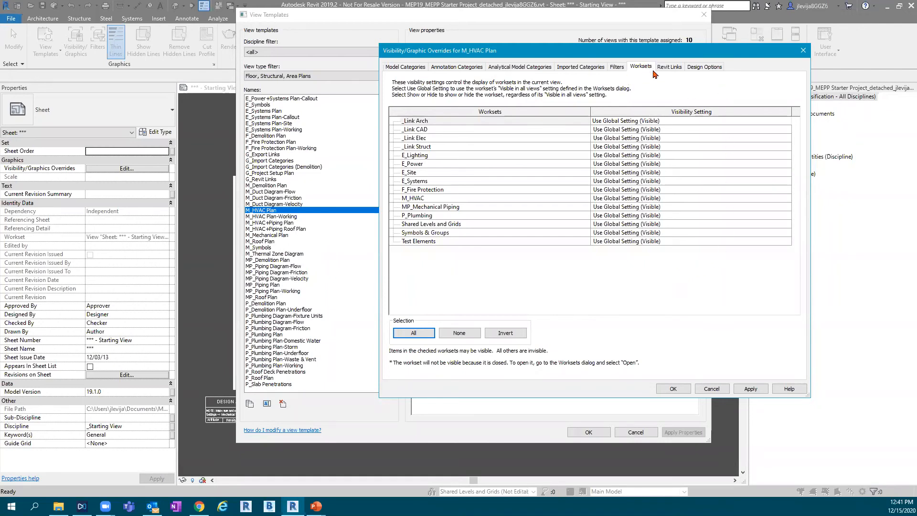
- Open the custom display settings of the A19_Architectural Placeholder.rvt link and show its model categories
left_click(669, 70)
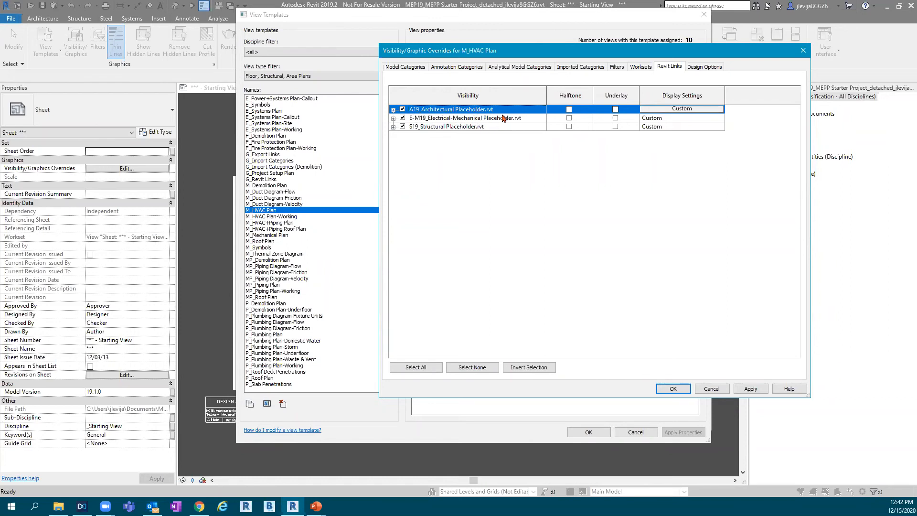
left_click(682, 111)
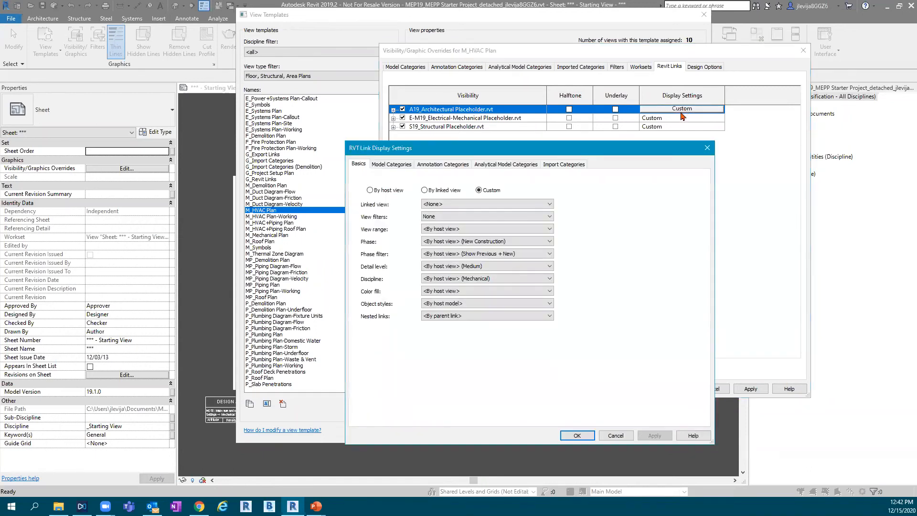
left_click(391, 164)
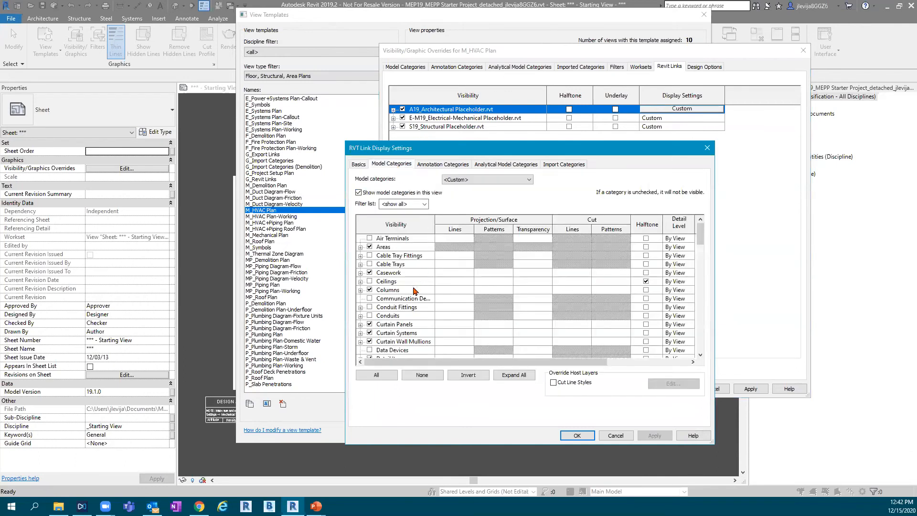
- Examine the architectural link's model category visibility down to the structural categories, and close the link, override and view template settings
scroll(413, 257, "down", 3)
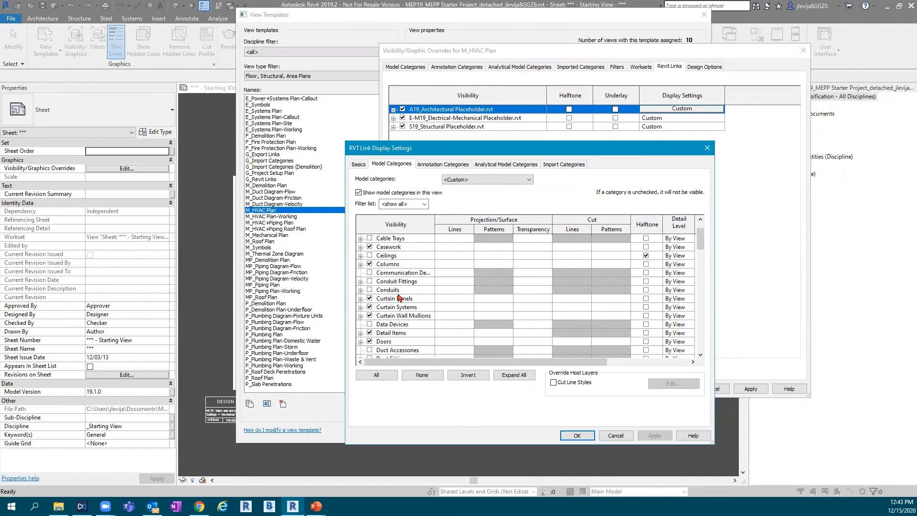
scroll(400, 298, "down", 4)
scroll(401, 305, "down", 7)
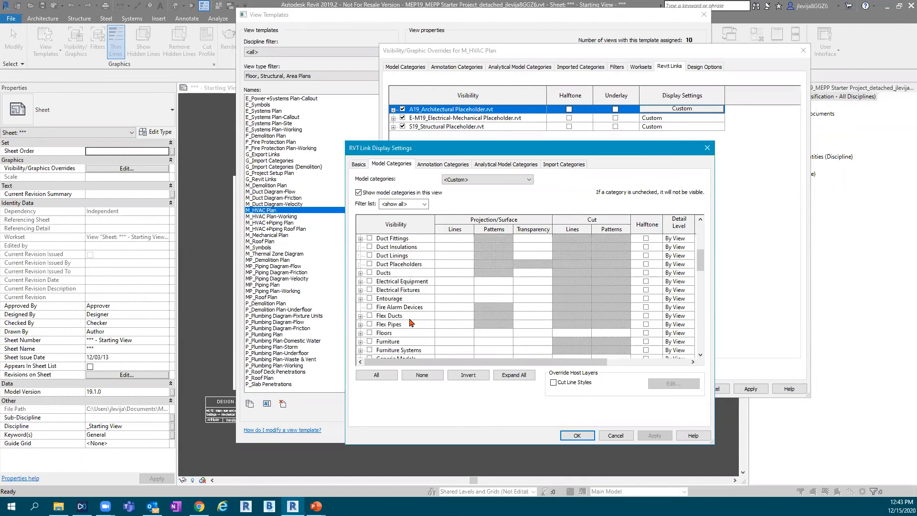
scroll(419, 323, "down", 5)
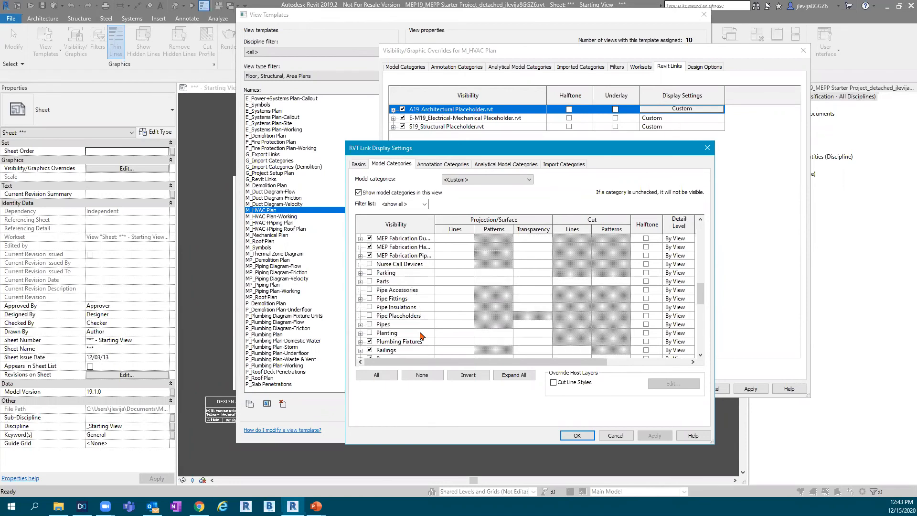
scroll(414, 314, "down", 1)
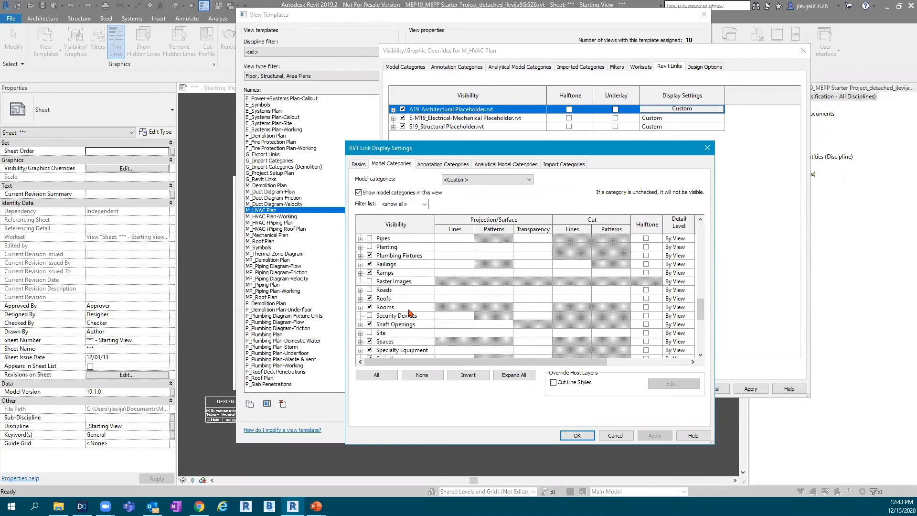
scroll(415, 335, "down", 1)
scroll(414, 335, "down", 1)
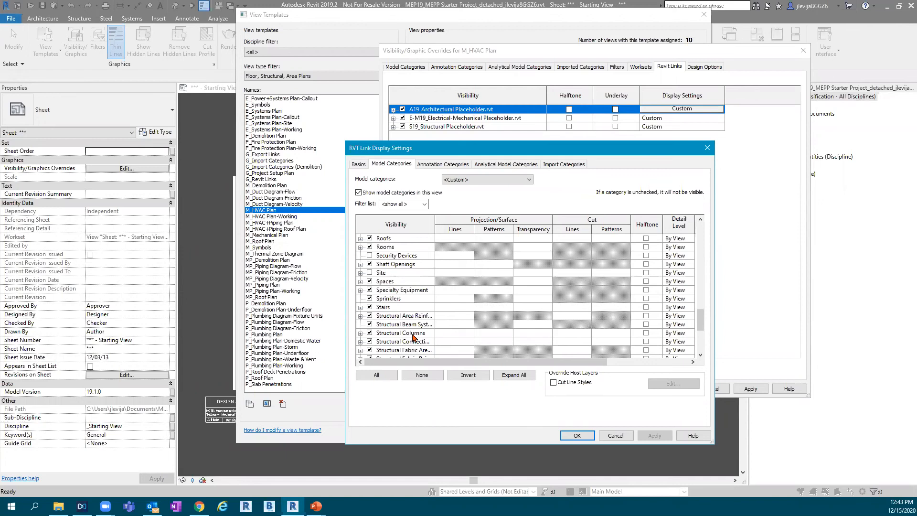
left_click(619, 437)
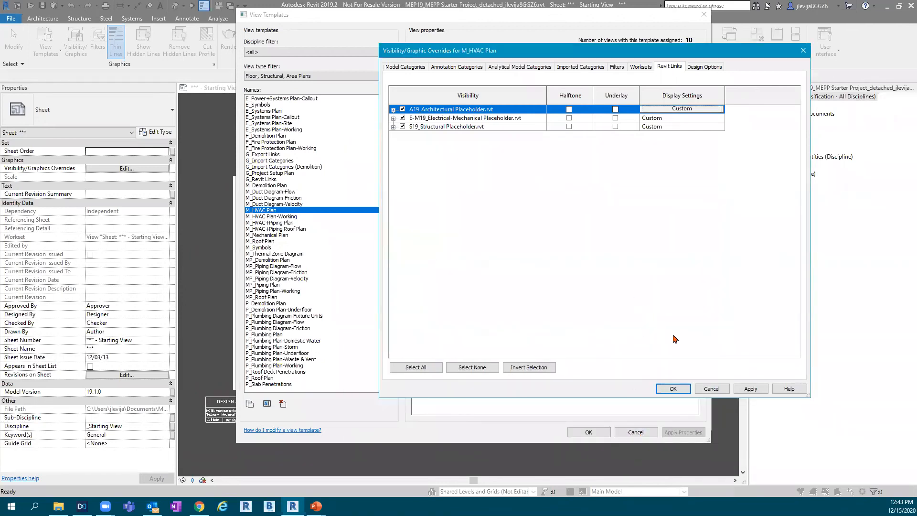
left_click(673, 389)
left_click(588, 432)
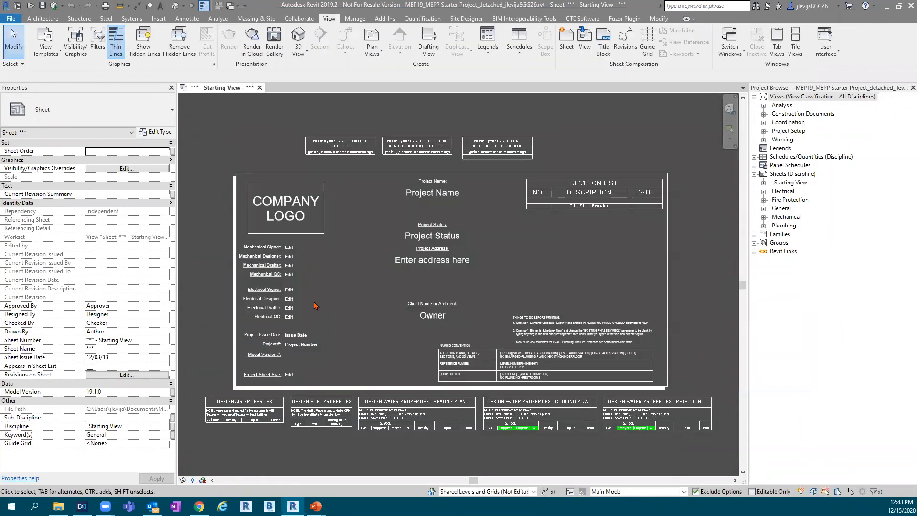
- Try to reload the A19_Architectural Placeholder.rvt link from the _Linked Revit folder in Piping-Systems Engineering's Design folder, and cancel
left_click(159, 18)
left_click(231, 50)
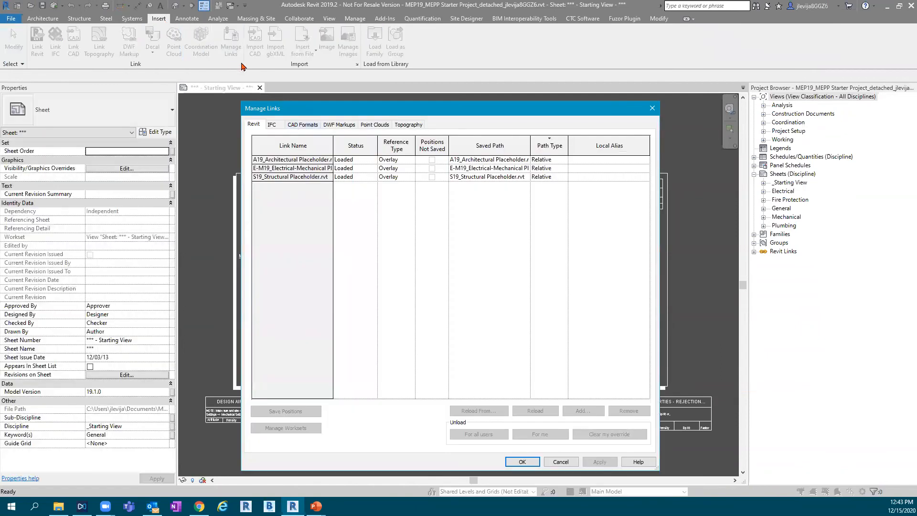
left_click(291, 159)
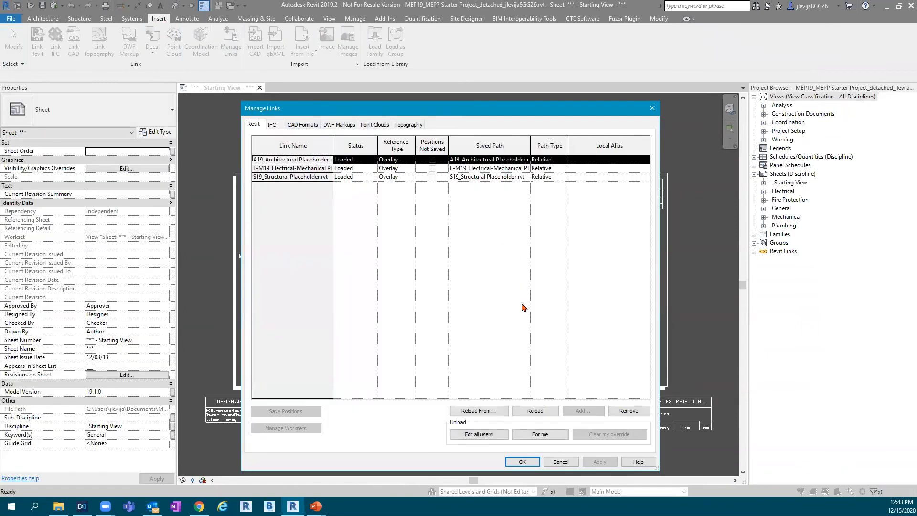
left_click(479, 410)
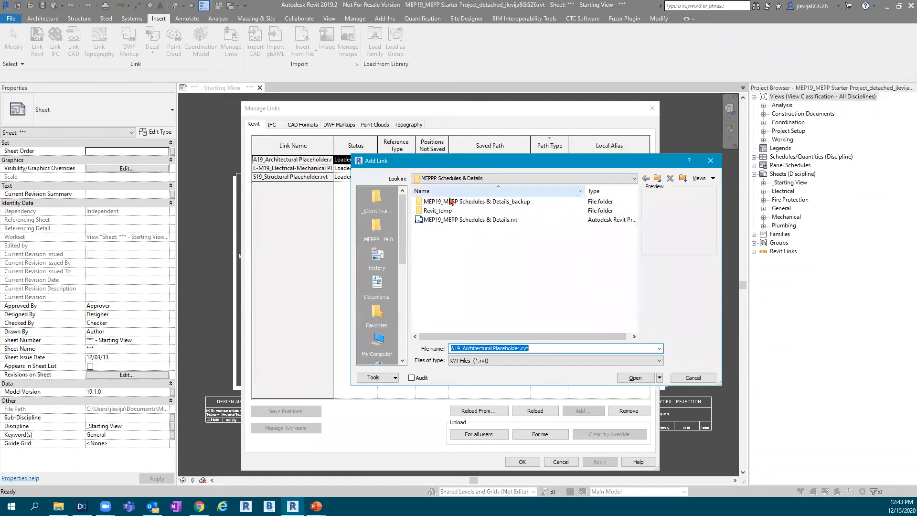
left_click(381, 199)
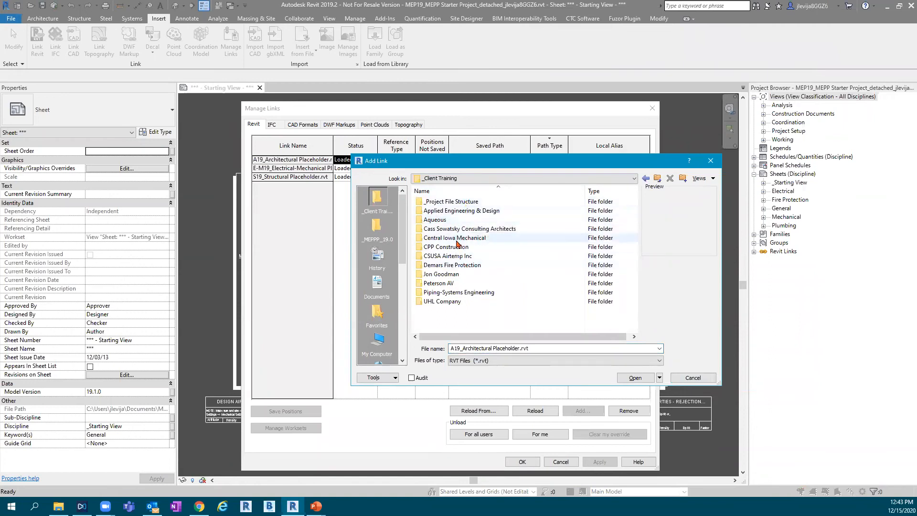
double_click(457, 293)
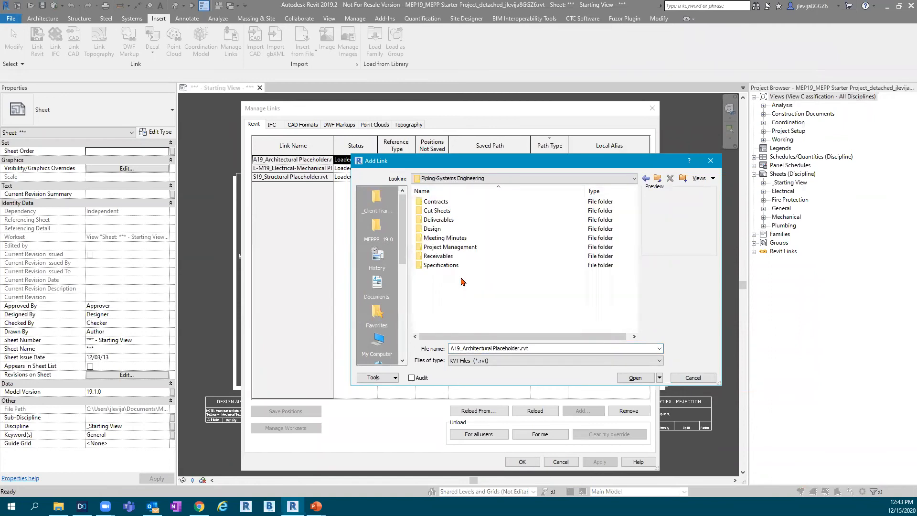
double_click(449, 228)
double_click(457, 211)
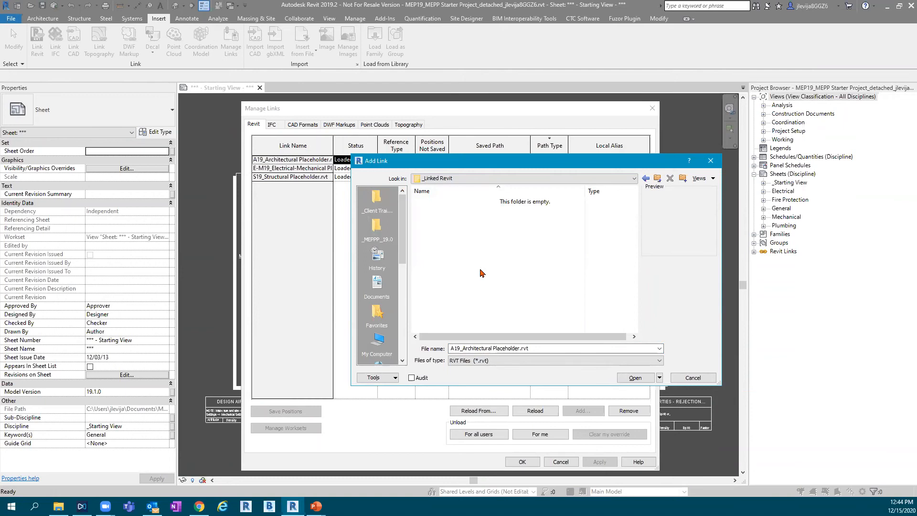
left_click(695, 380)
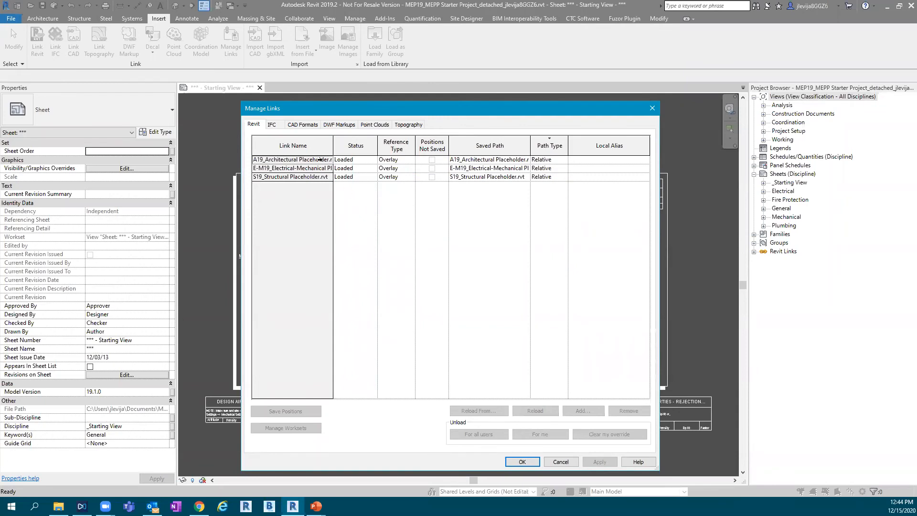
left_click(561, 461)
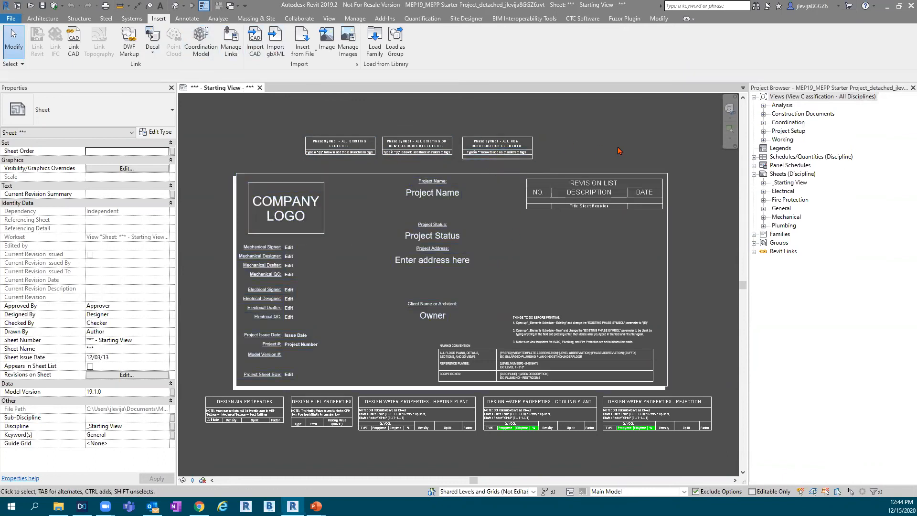
- Reopen the view templates filtered to Floor, Structural, Area Plans, review the M_HVAC Plan properties, and close without saving
left_click(329, 18)
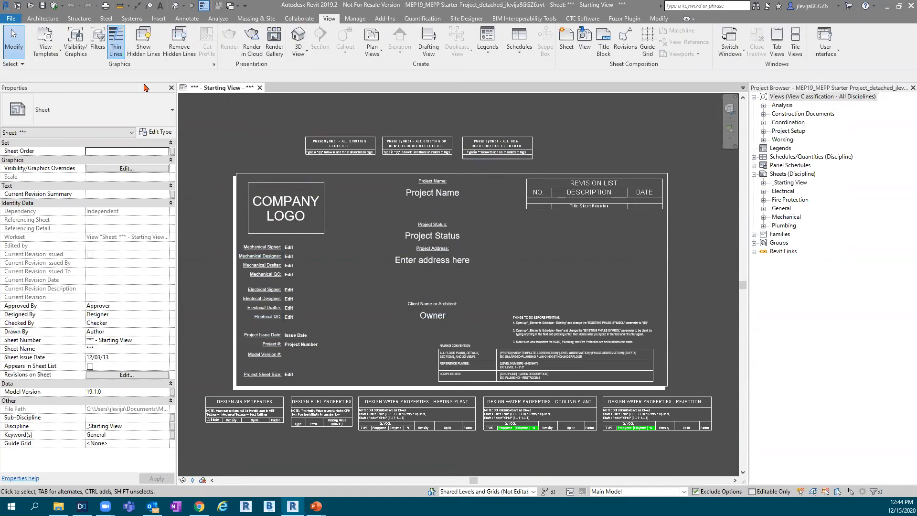
left_click(48, 61)
left_click(70, 113)
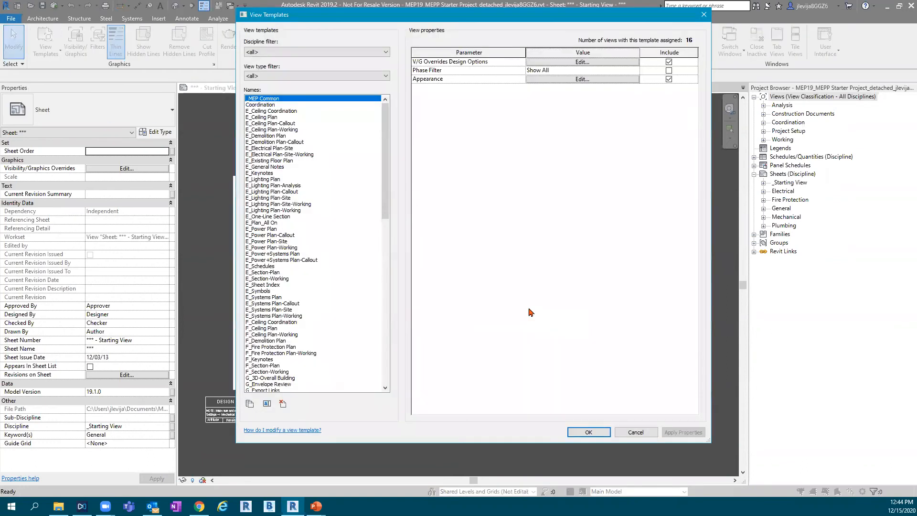
left_click(291, 76)
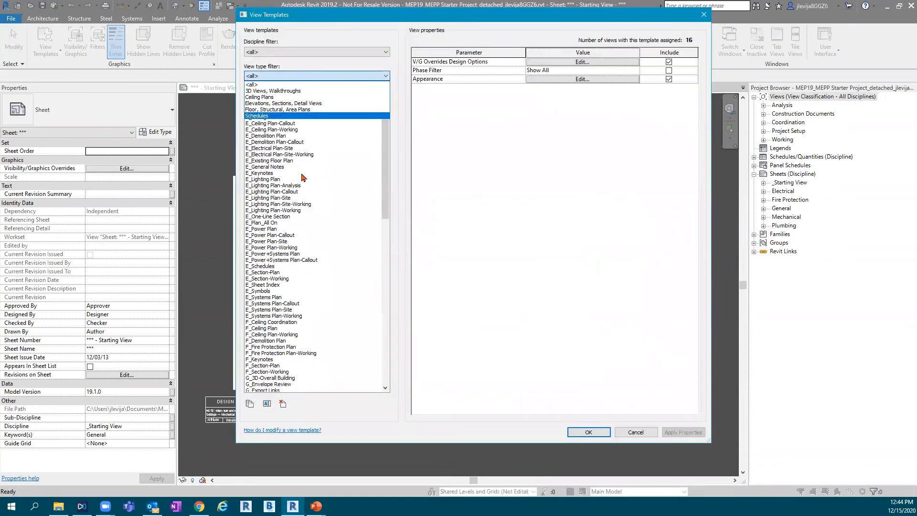
left_click(297, 109)
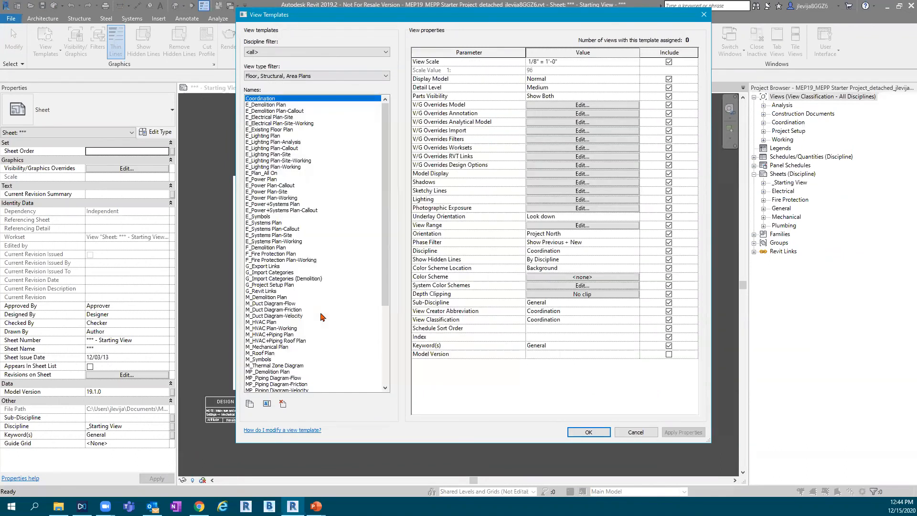
left_click(274, 328)
left_click(272, 322)
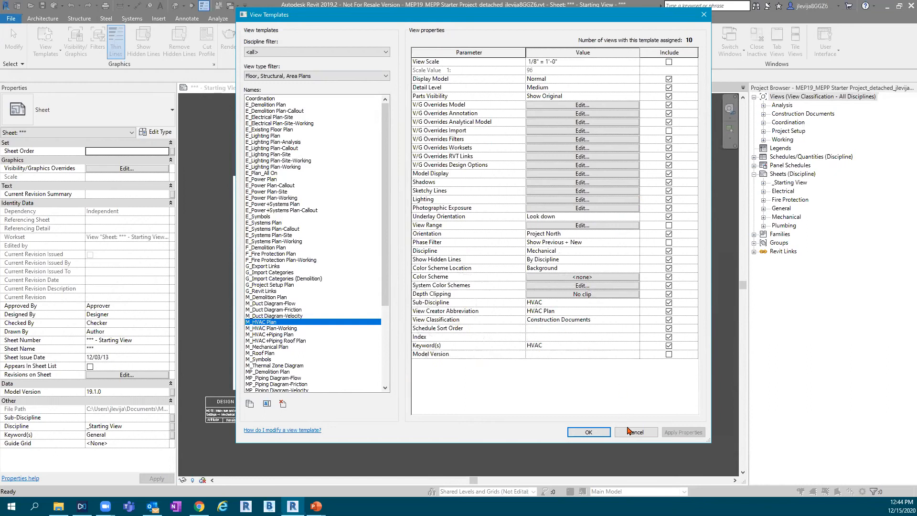
key("ctrl")
key("ctrl")
left_click(641, 437)
- Open the Project Browser's organization settings and check the available schemes for views, sheets and schedules
right_click(809, 97)
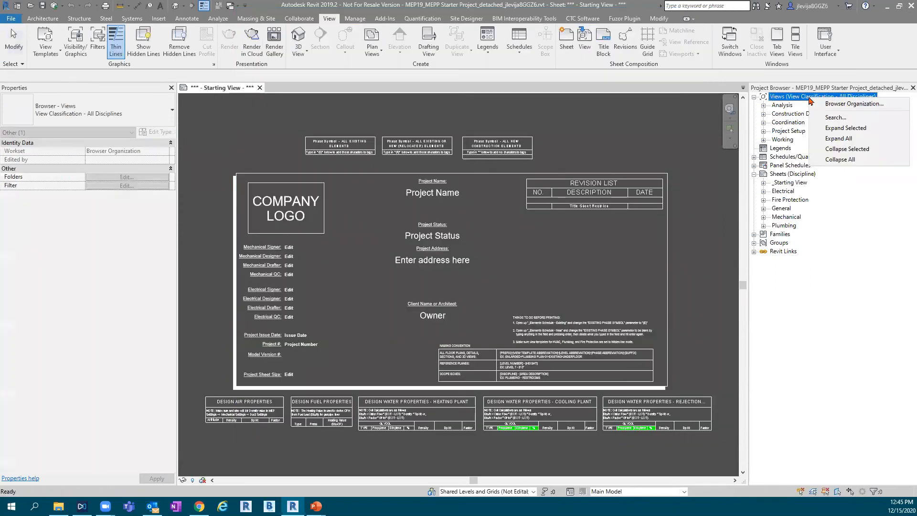
left_click(825, 104)
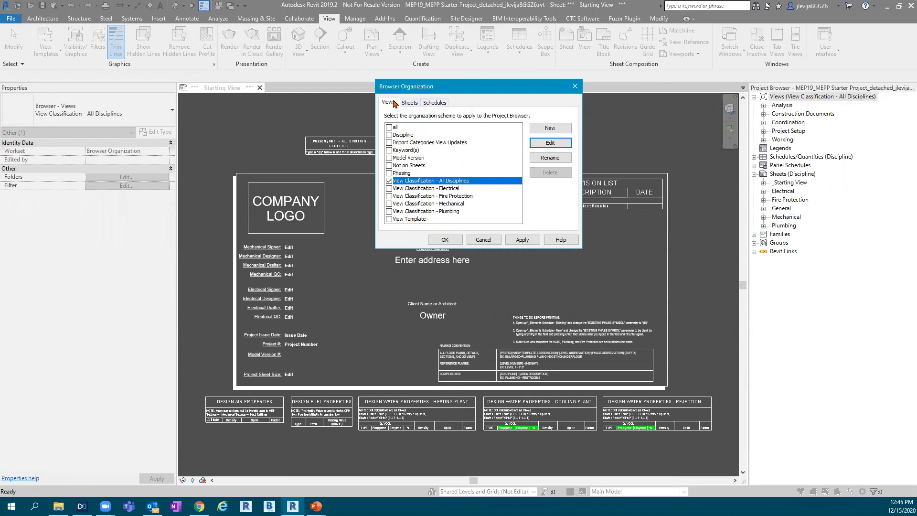
left_click(407, 108)
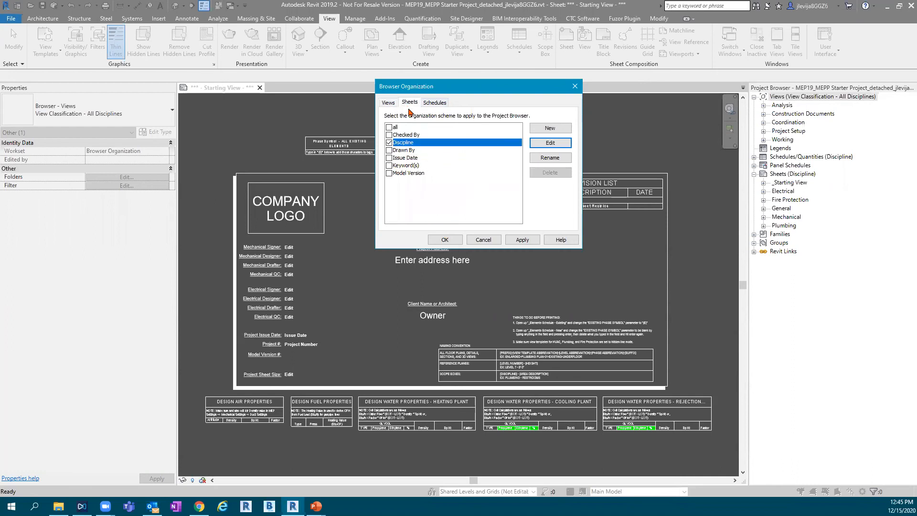
left_click(442, 103)
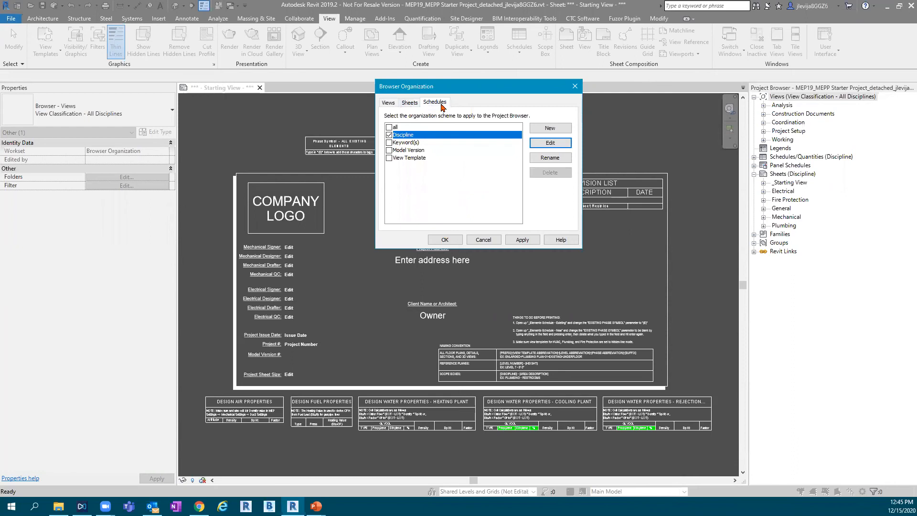
- Review the filtering, grouping and sorting rules of the View Classification - All Disciplines views scheme, and close the browser organization settings
left_click(393, 104)
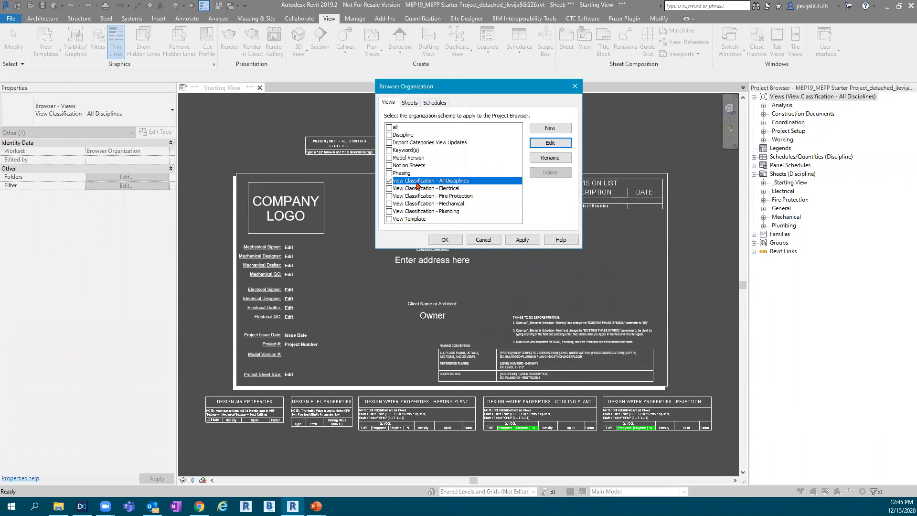
left_click(550, 143)
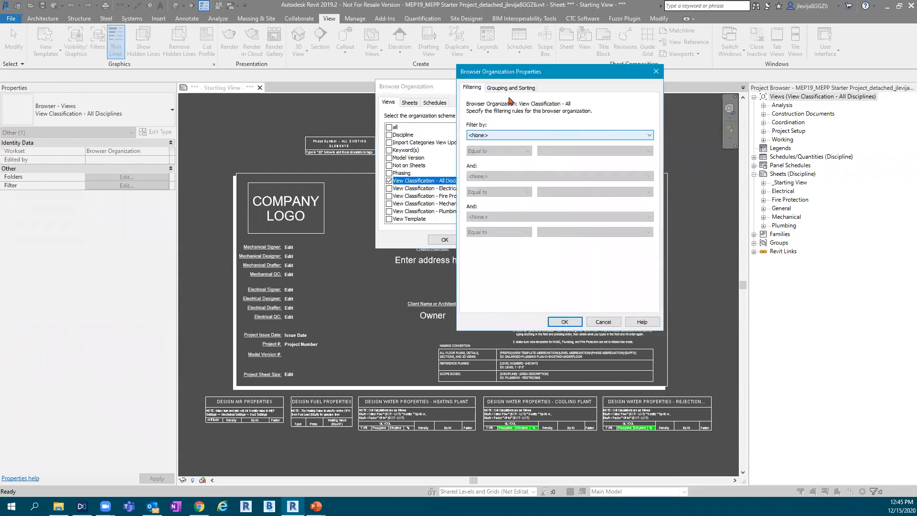
left_click(507, 88)
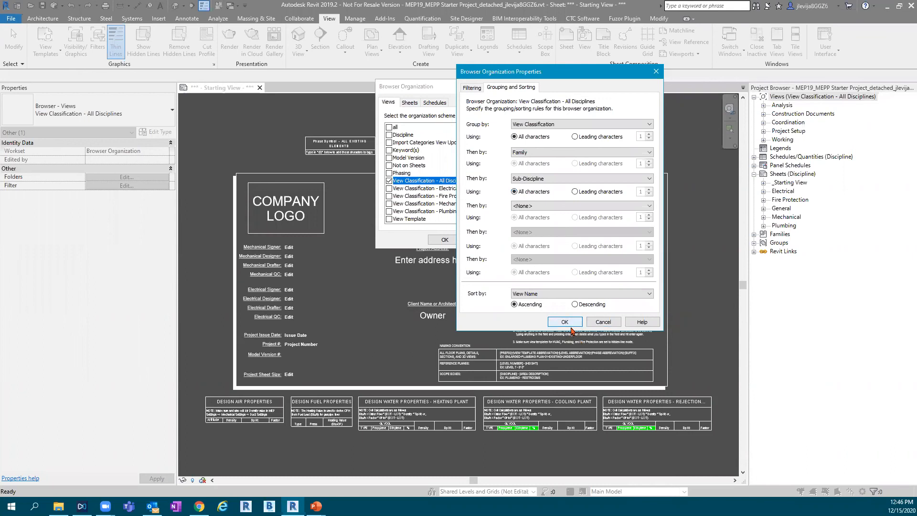
left_click(564, 322)
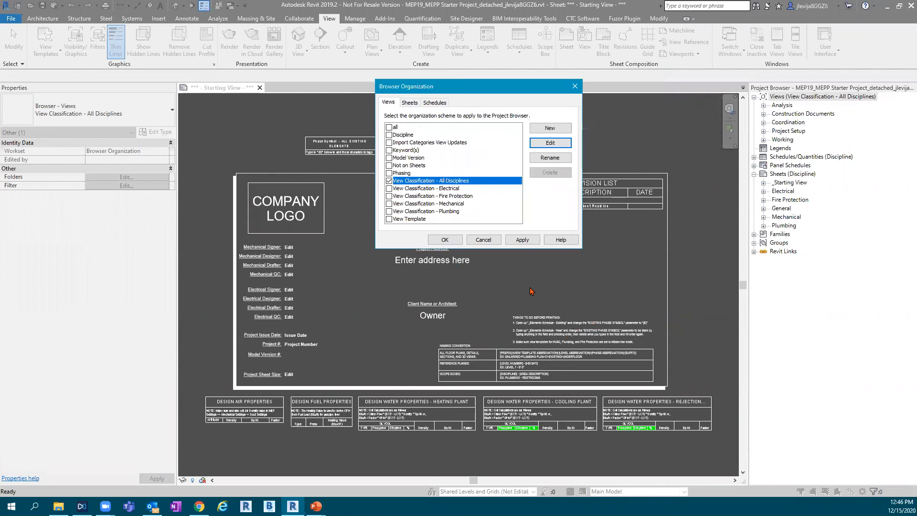
left_click(484, 240)
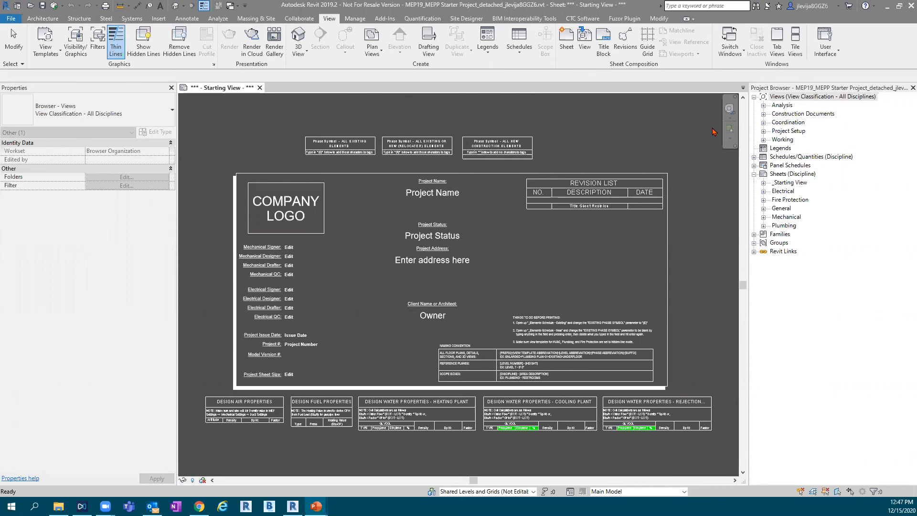
left_click(293, 141)
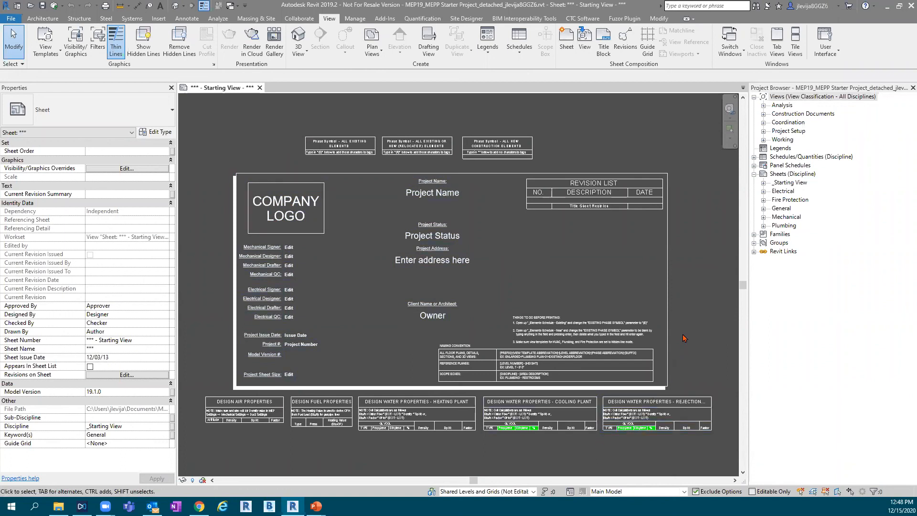
- Expand the Project Browser's Families down to the system types listed under Piping Systems, Piping System
left_click(754, 241)
left_click(753, 234)
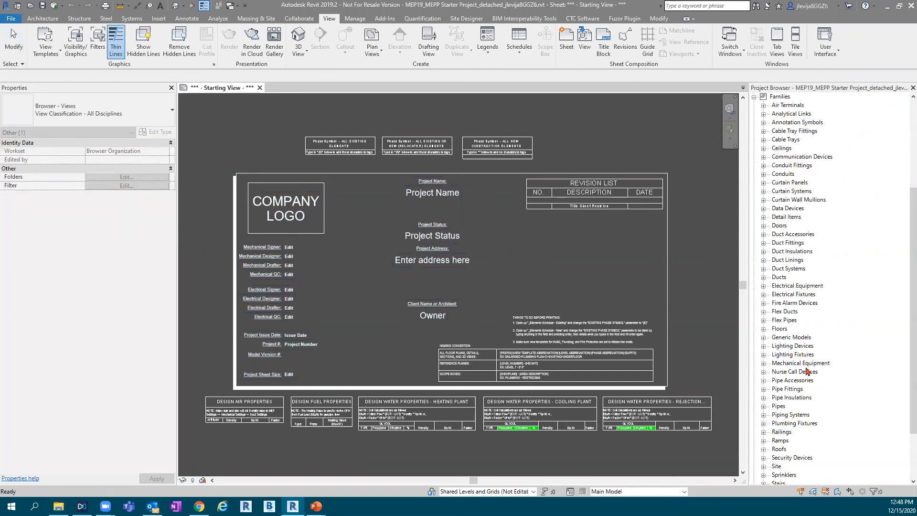
left_click(763, 418)
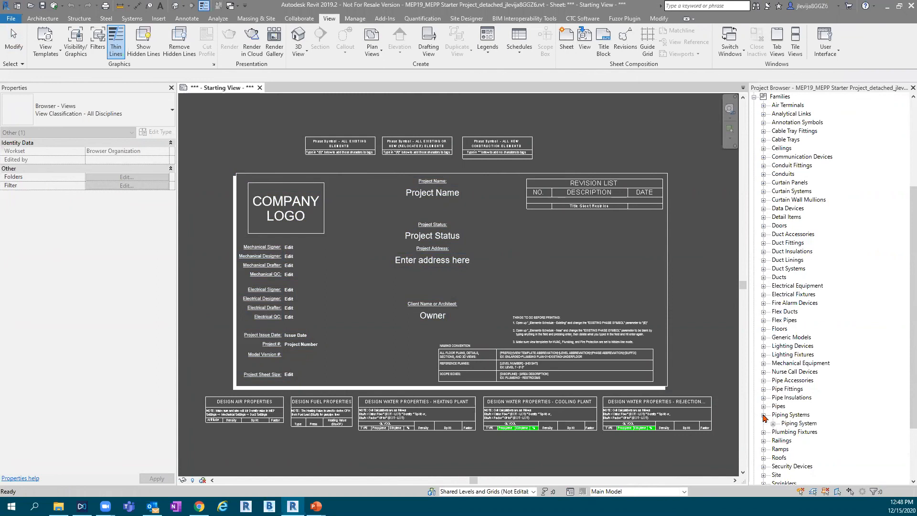
left_click(772, 424)
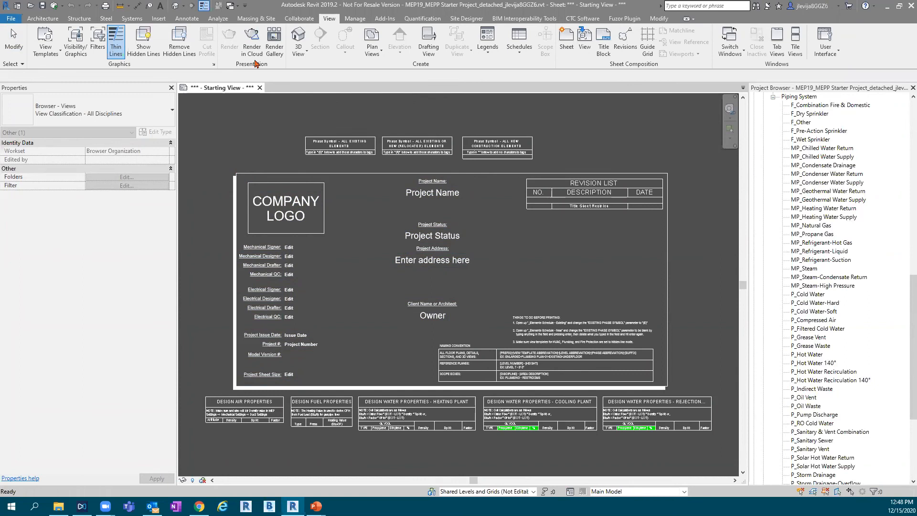
- Open the view filters and check the rules of P_Pipe System - Oil Waste and P_Workset - (NOT)P_Plumbing
left_click(97, 42)
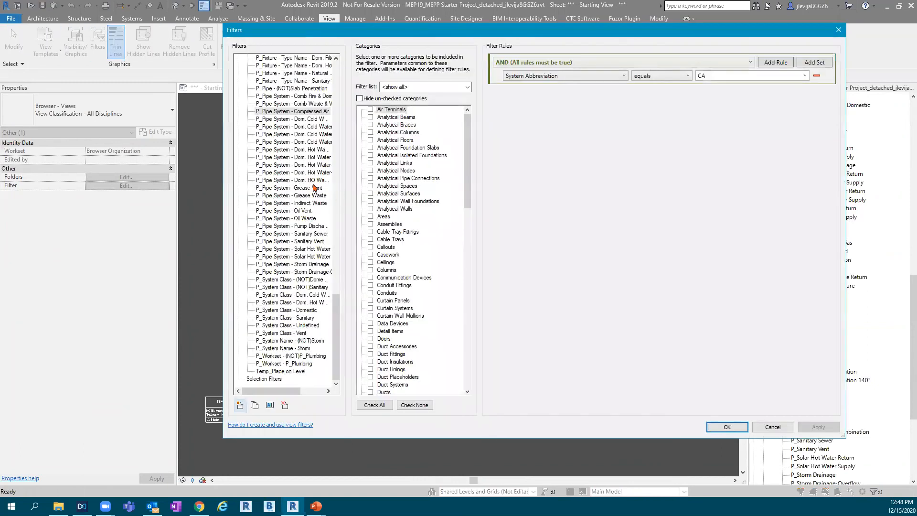
left_click(289, 219)
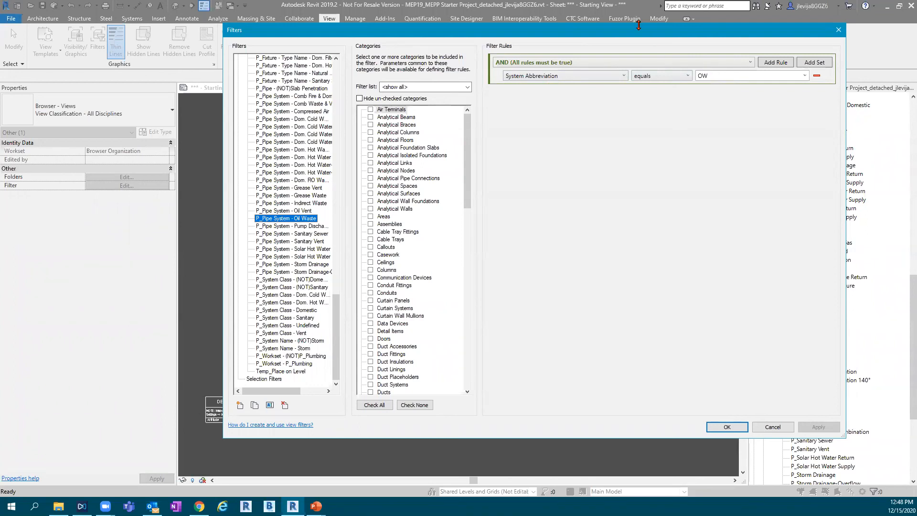
left_click_drag(499, 30, 408, 30)
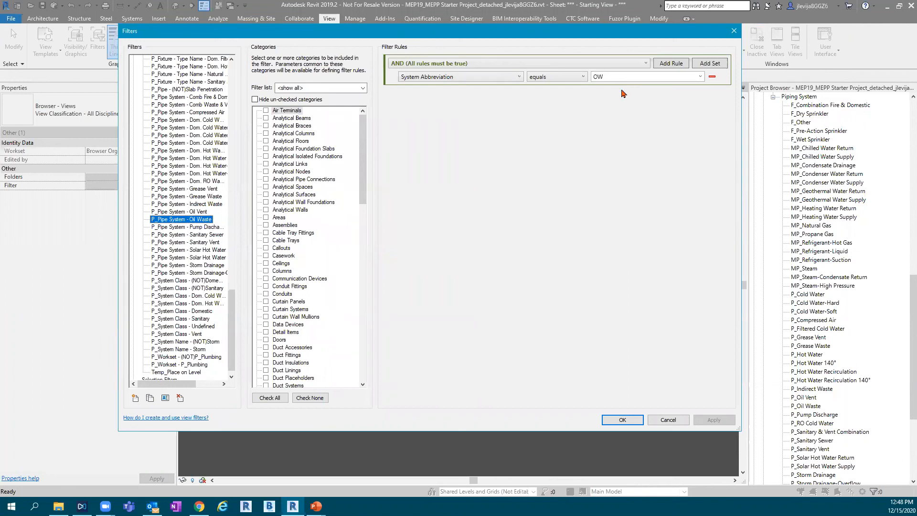
left_click(185, 357)
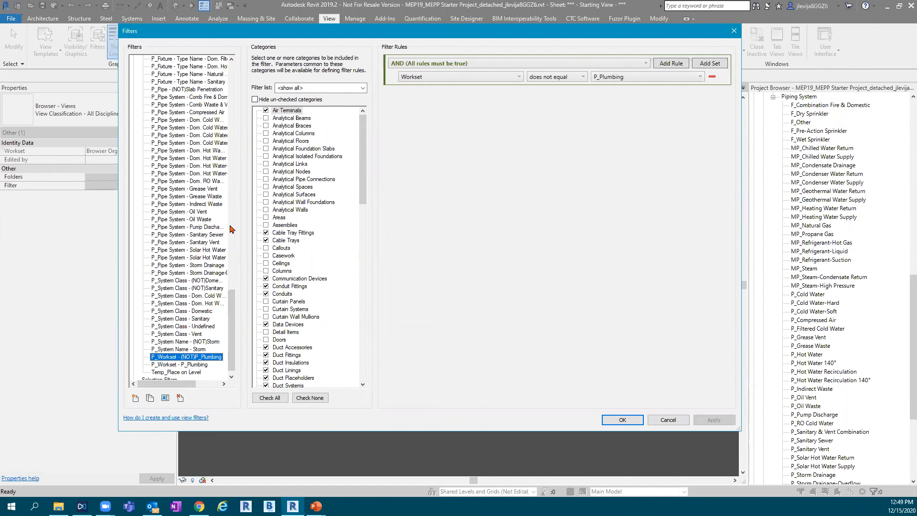
- Check the rules of the P_Fixture - Type Name filters for domestic cold water and domestic filtered cold water
scroll(205, 239, "up", 3)
scroll(199, 246, "up", 2)
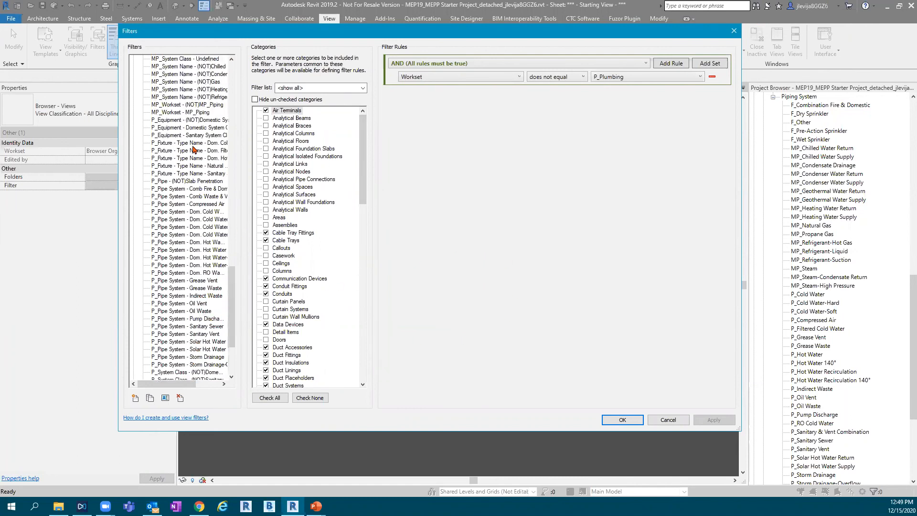
left_click(191, 144)
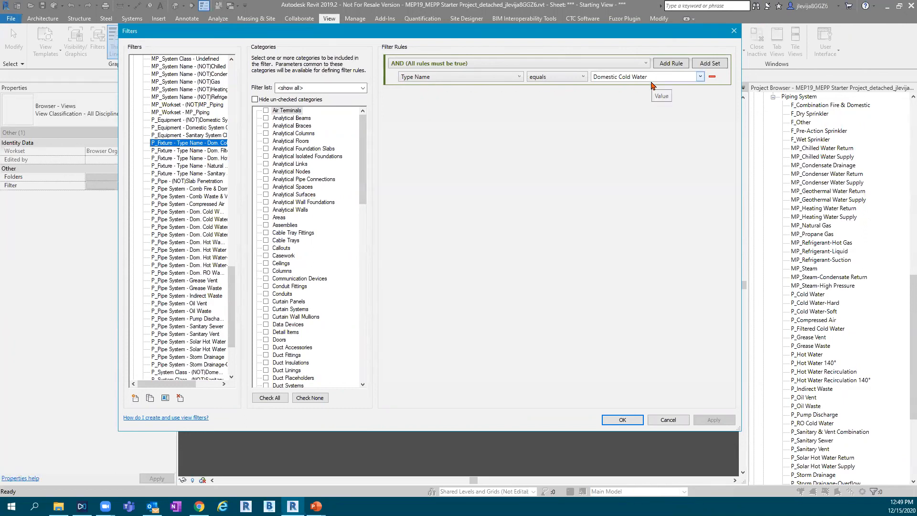
left_click(202, 151)
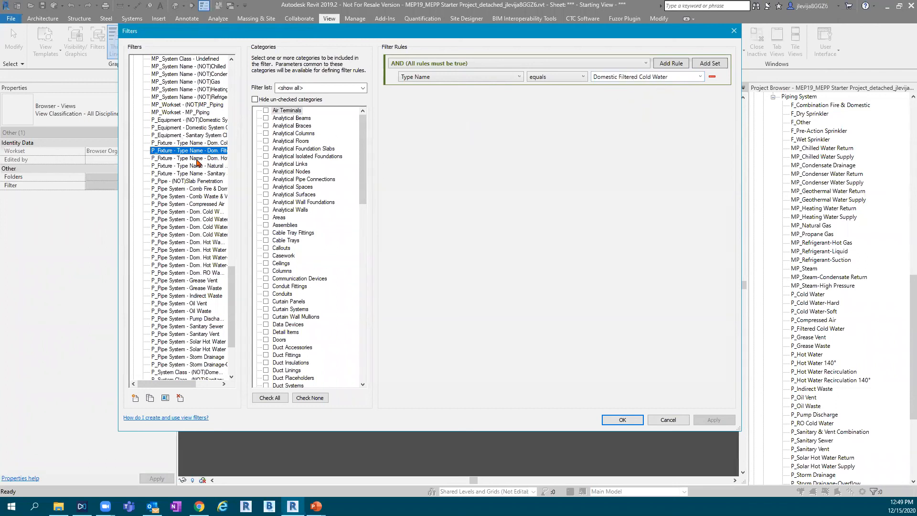
scroll(172, 148, "up", 3)
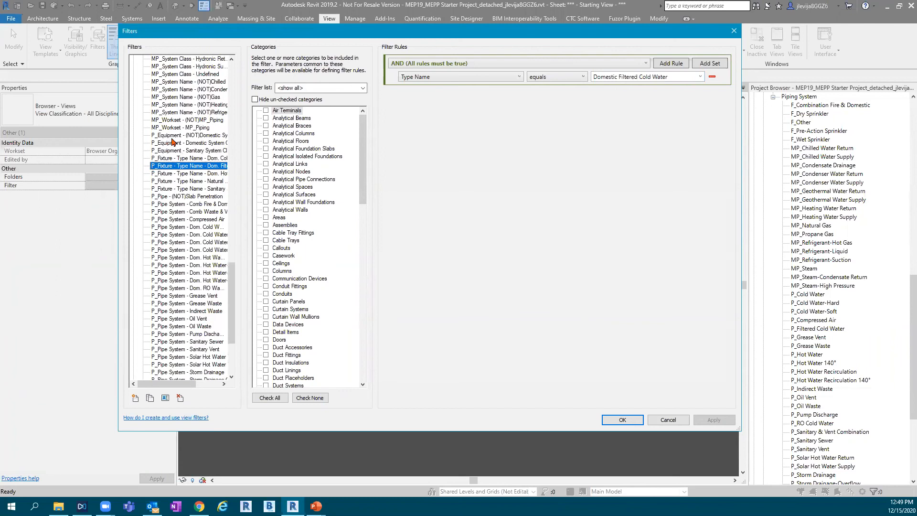